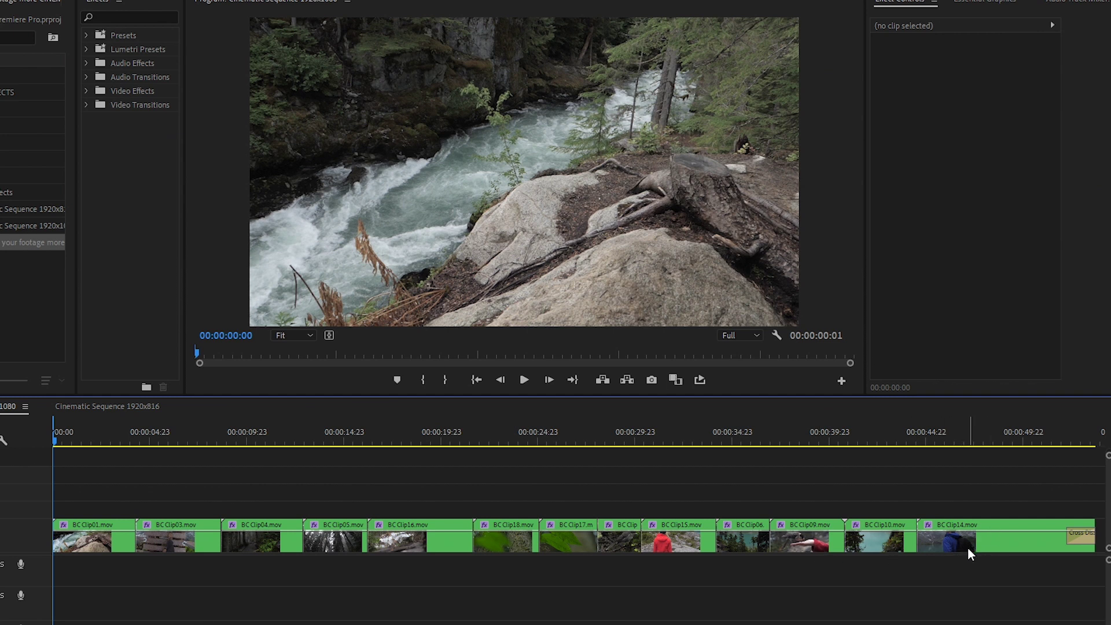
pyautogui.press('space')
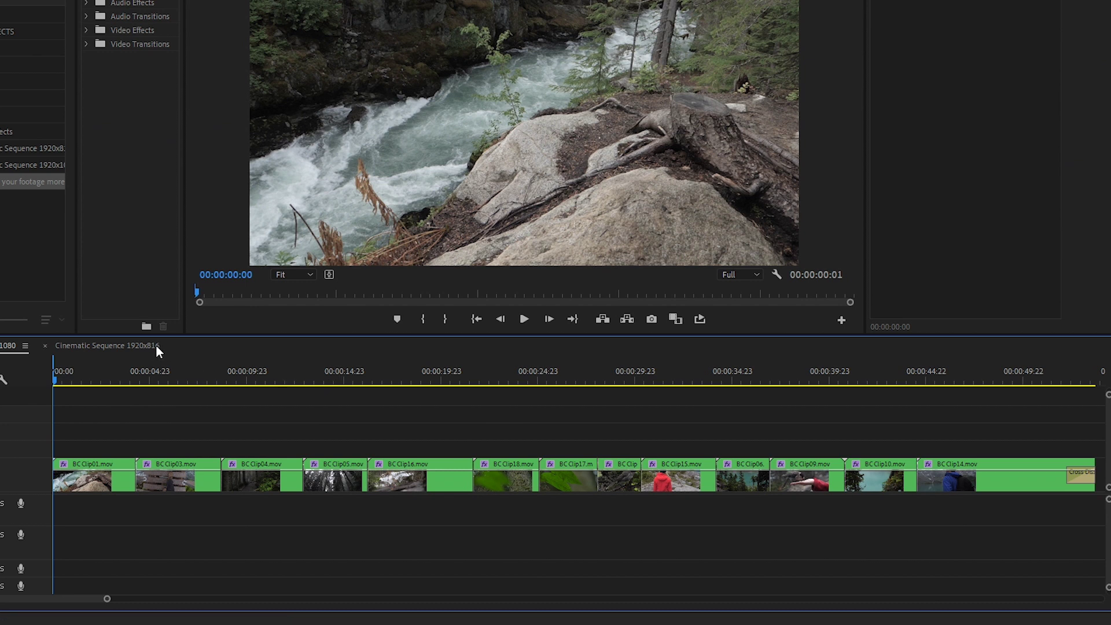
# Open the Cinematic Sequence 1920x816 and review it with the timeline maximized.
pyautogui.click(137, 348)
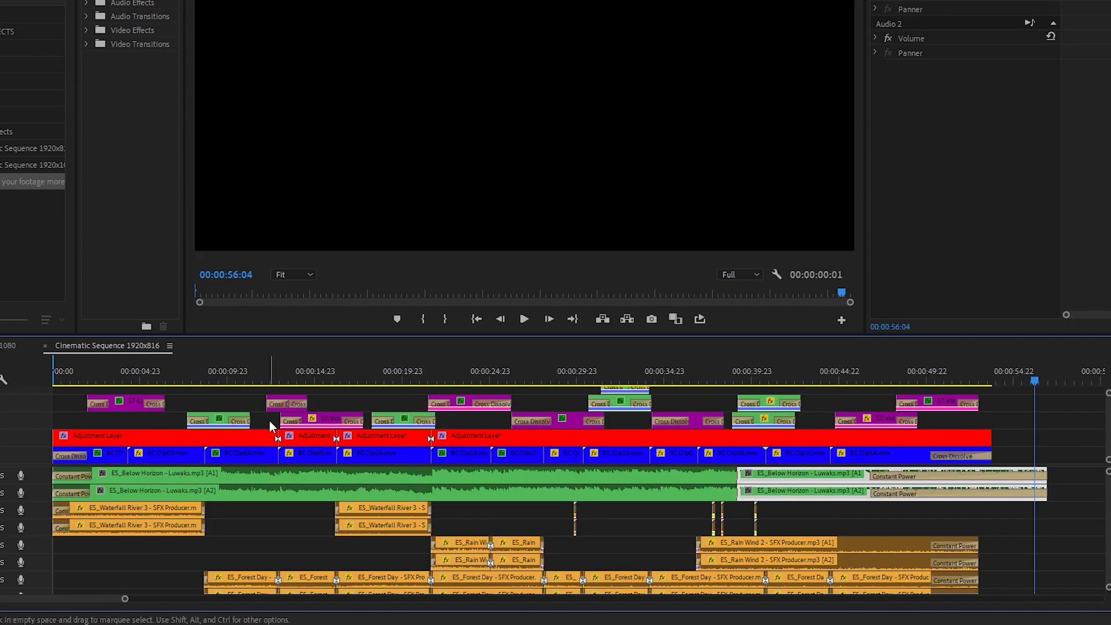
pyautogui.press('`')
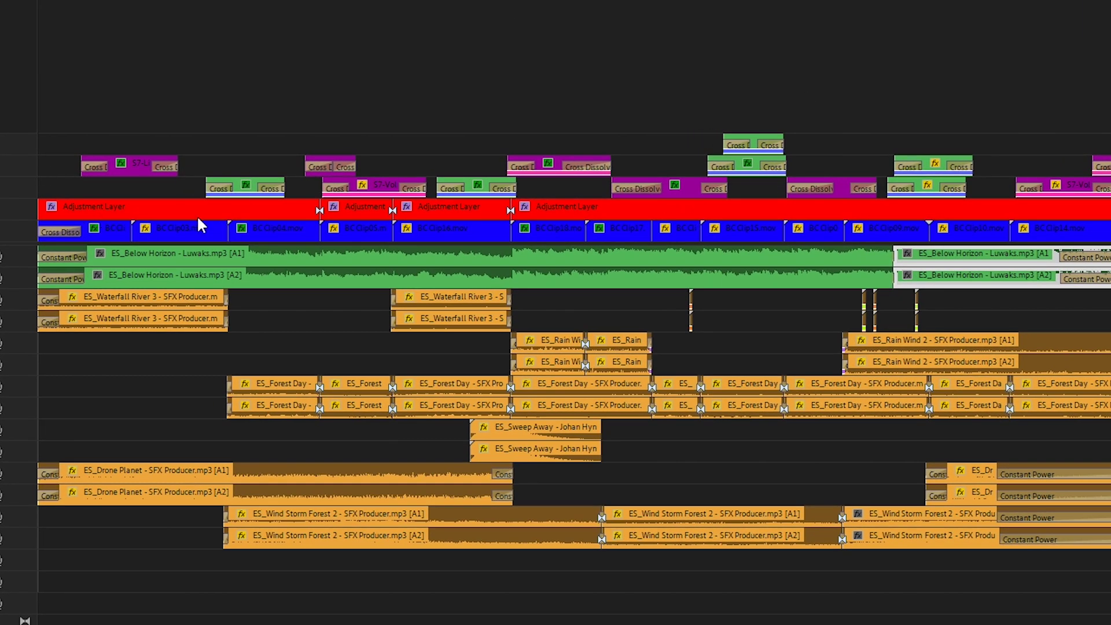
pyautogui.press('Up')
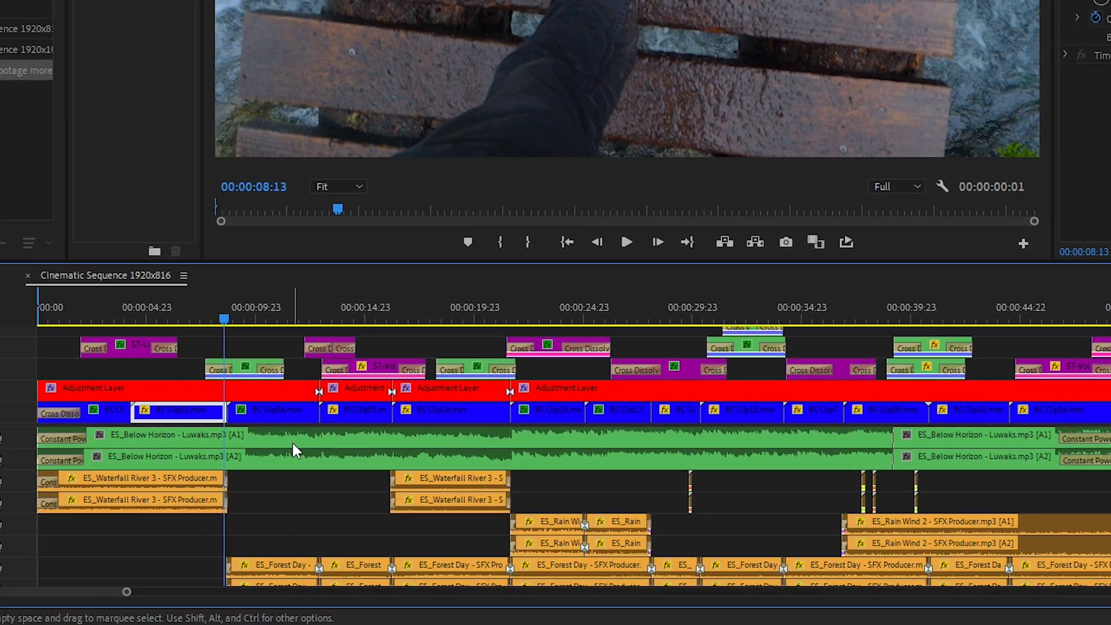
pyautogui.click(285, 457)
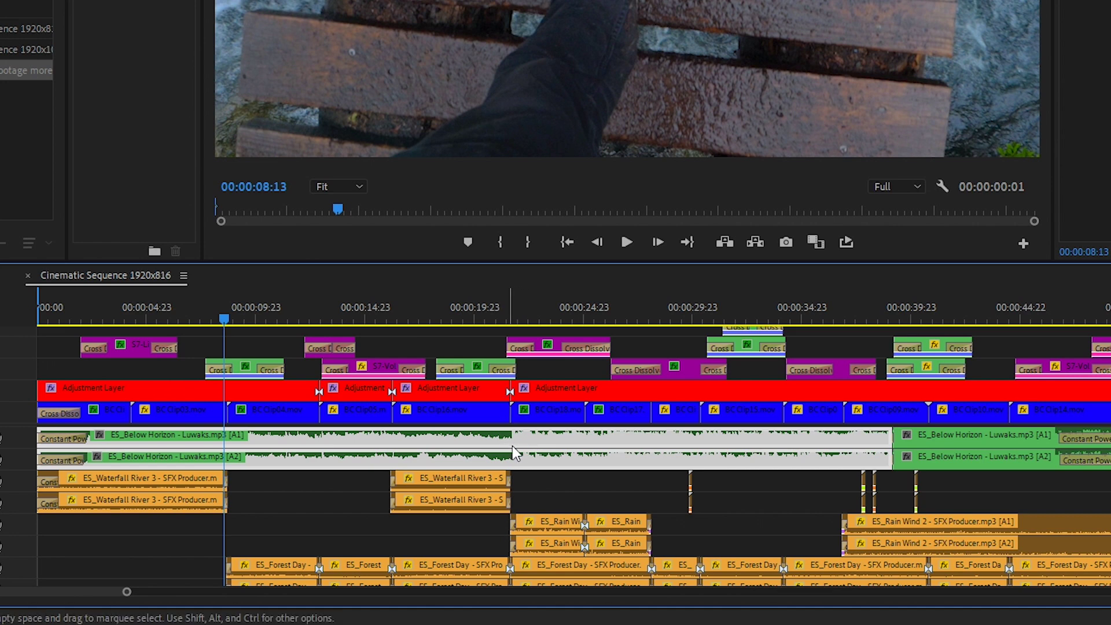
pyautogui.click(193, 318)
pyautogui.press('`')
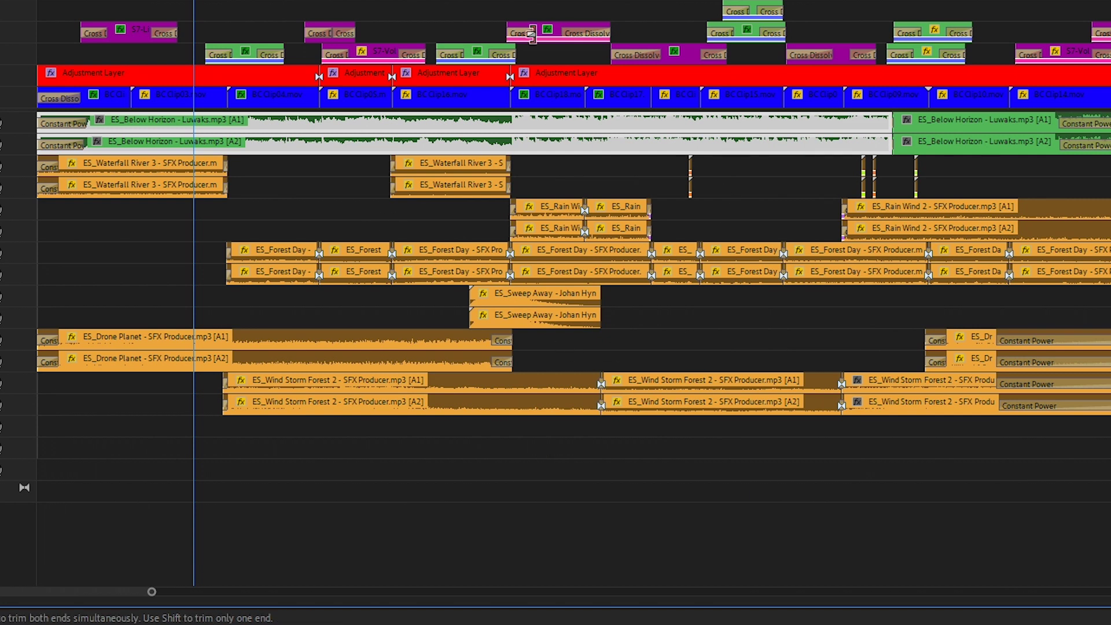
# Restore the normal layout, return the playhead to the start, and hide track V4's output.
pyautogui.press('`')
pyautogui.press('Home')
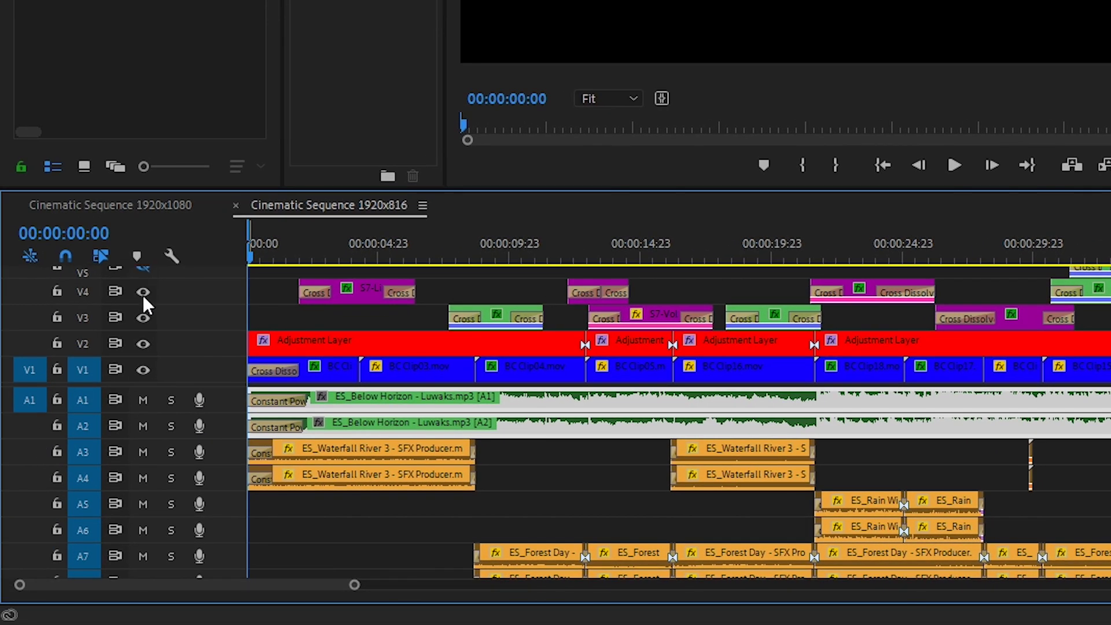
pyautogui.click(142, 293)
# Hide video track V3's output and mute audio tracks A1 and A2.
pyautogui.click(143, 317)
pyautogui.click(142, 399)
pyautogui.click(143, 426)
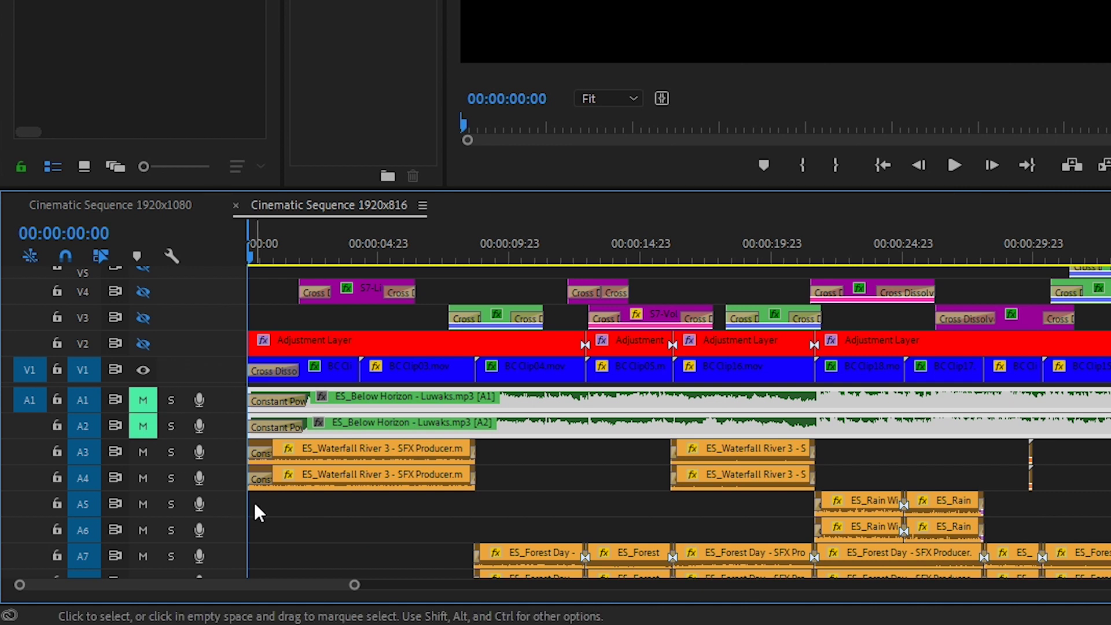
# Delete the clip on track V5 and restore the full workspace layout.
pyautogui.click(416, 366)
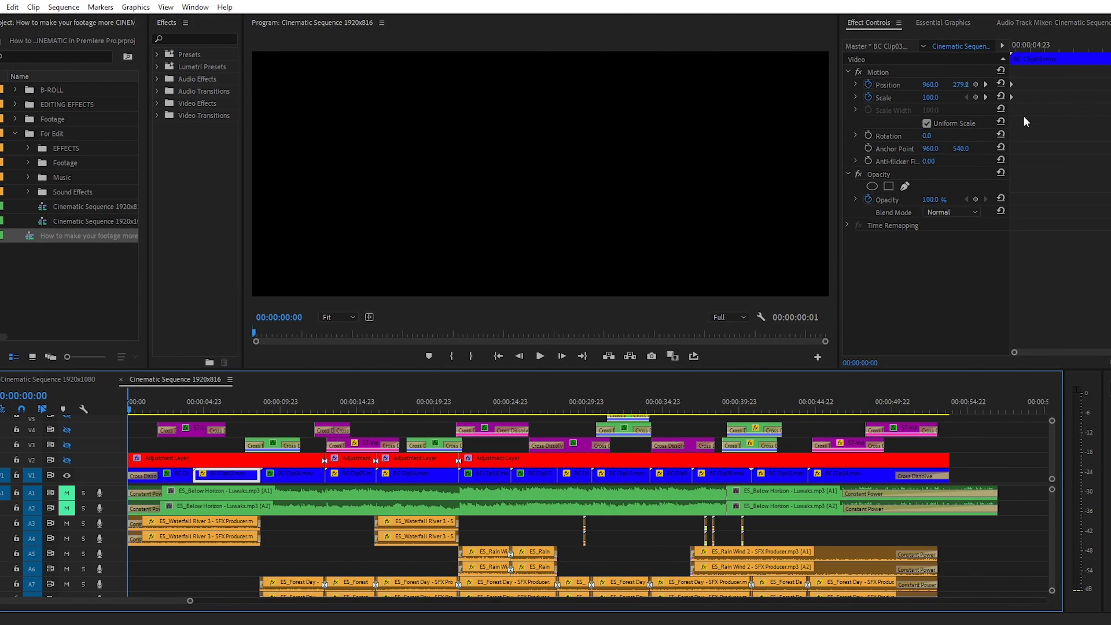
pyautogui.click(246, 418)
pyautogui.press('`')
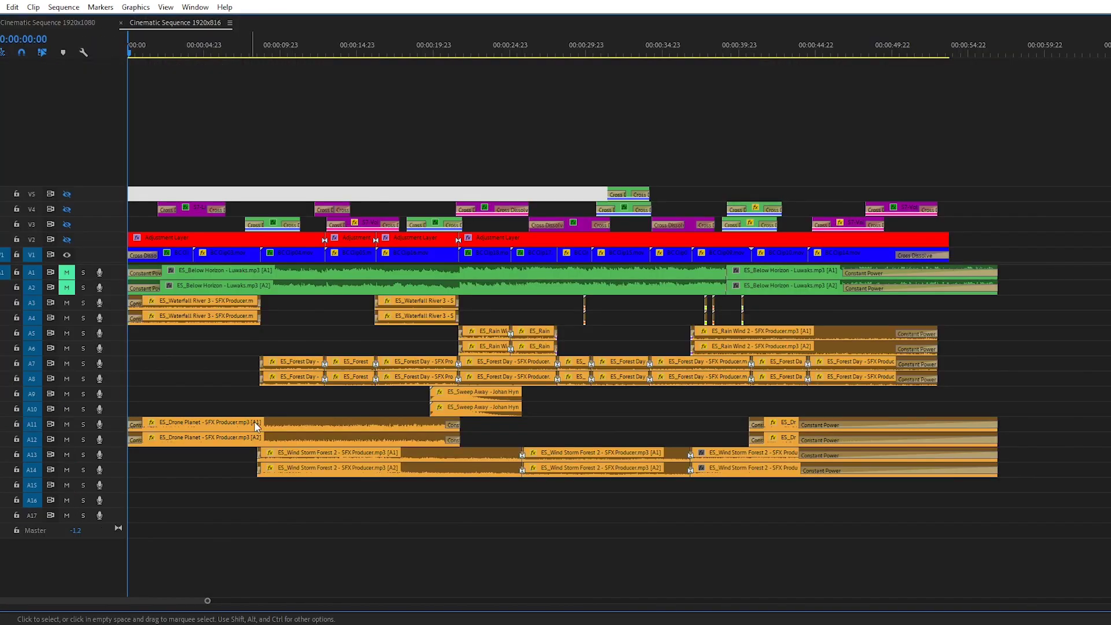
pyautogui.press('Delete')
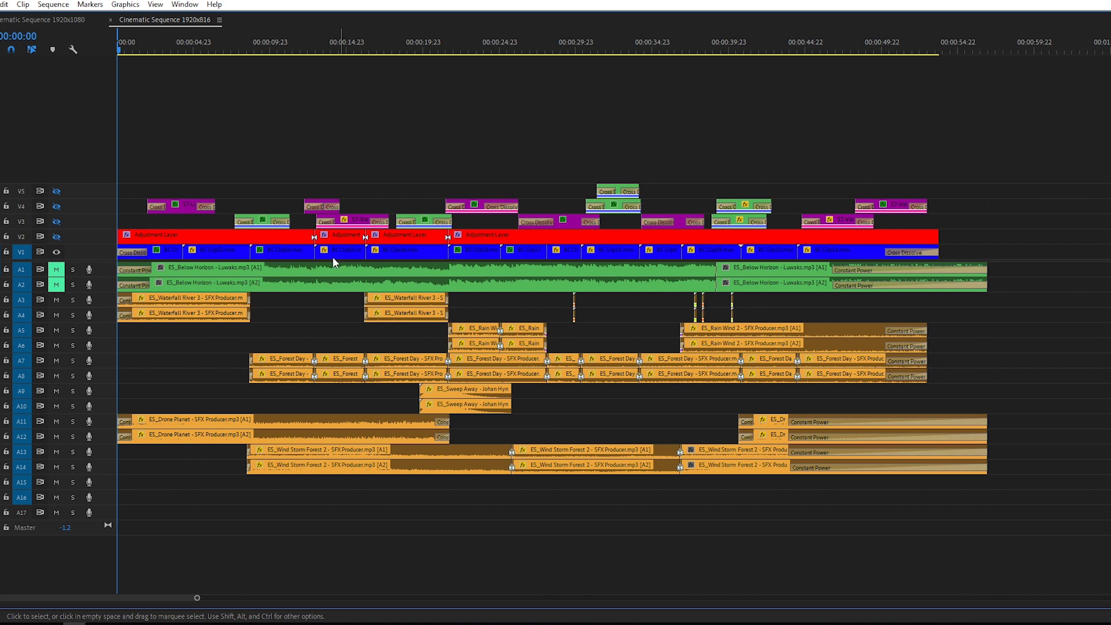
pyautogui.press('`')
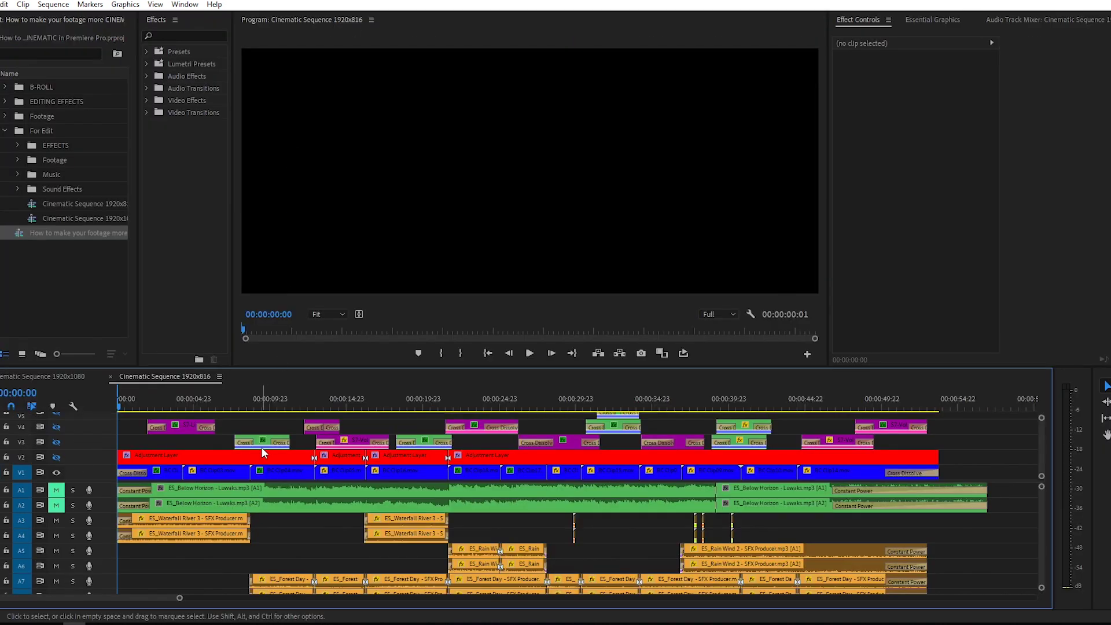
# Play the bare V1 footage while enlarging the audio track area to show A1–A11.
pyautogui.press('space')
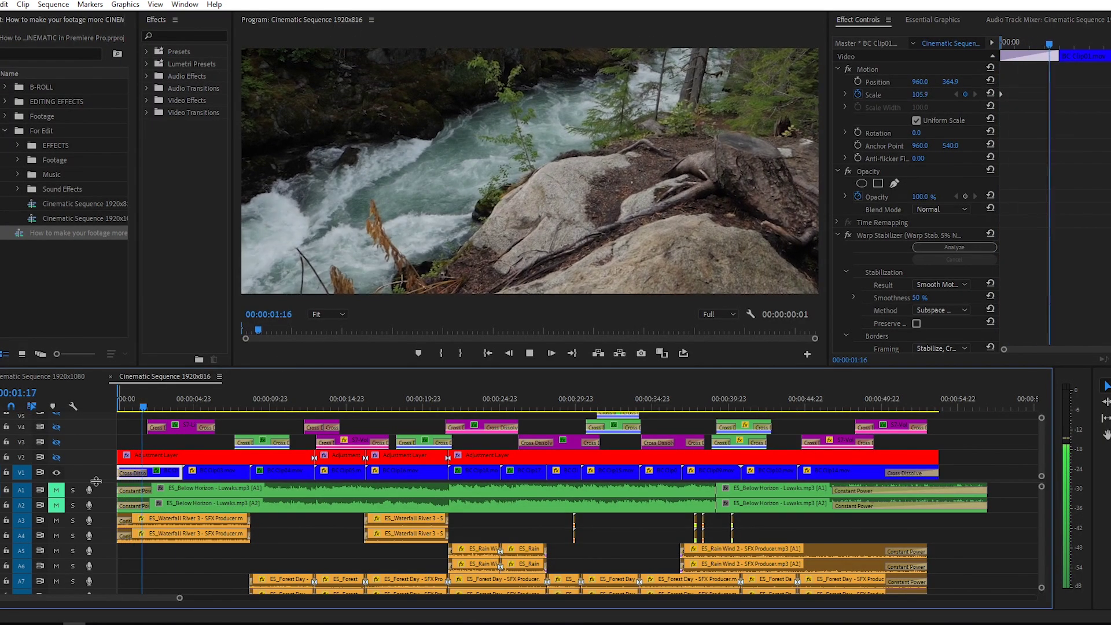
pyautogui.moveTo(96, 481); pyautogui.dragTo(97, 420)
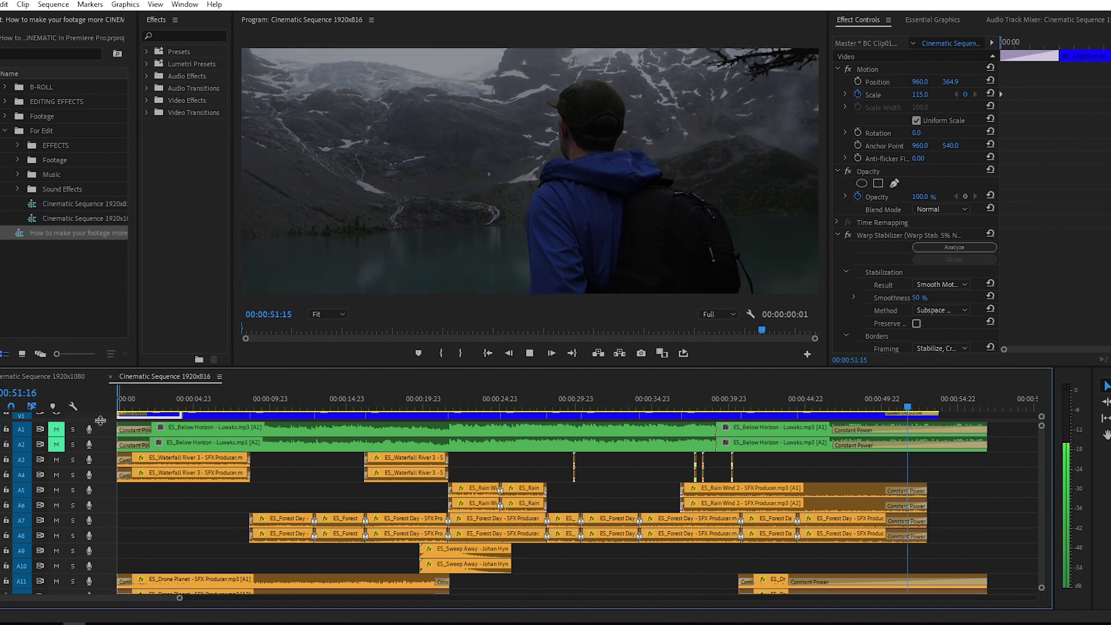
pyautogui.click(307, 480)
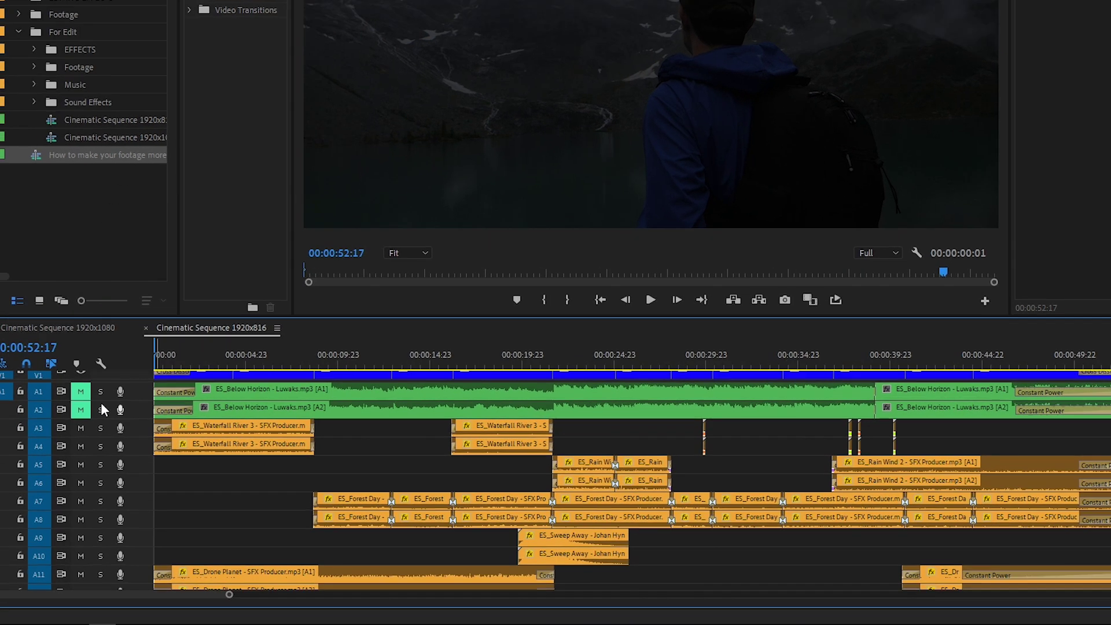
# Unmute audio tracks A1 and A2 and solo both.
pyautogui.click(57, 429)
pyautogui.click(57, 443)
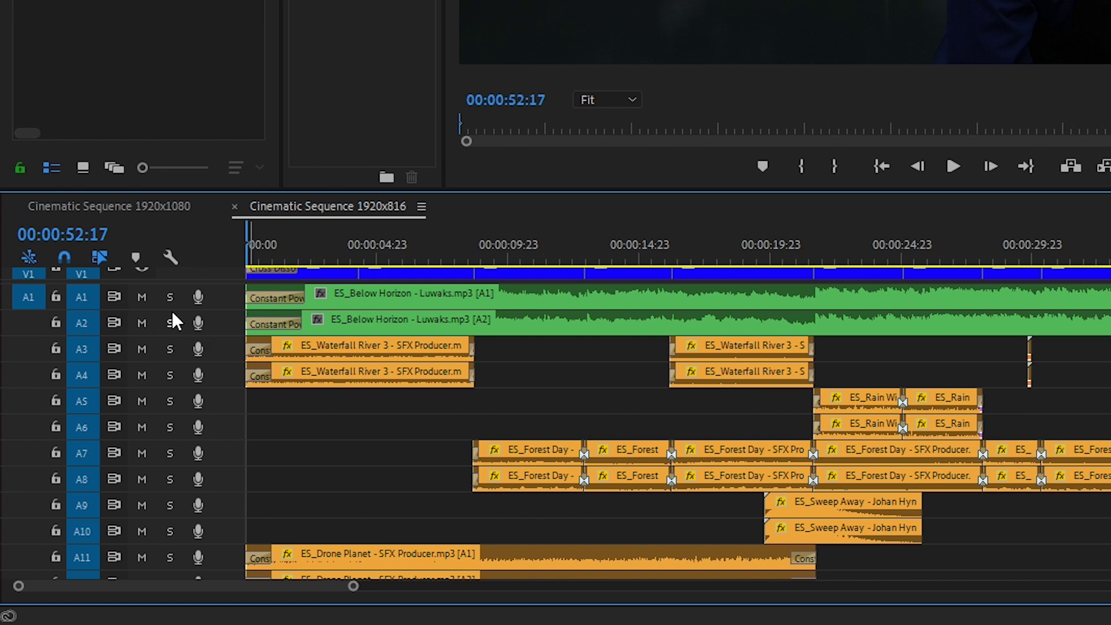
pyautogui.click(169, 297)
pyautogui.click(169, 323)
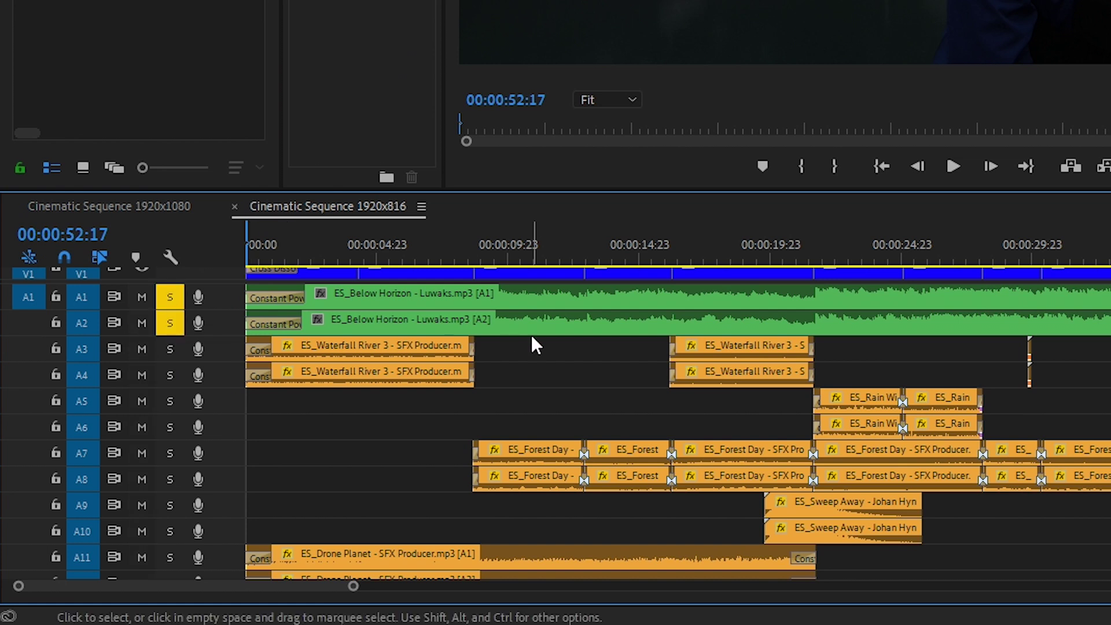
# Audition the soloed music from about 16 seconds, then turn solo off on A1 and A2.
pyautogui.moveTo(717, 253); pyautogui.dragTo(817, 264)
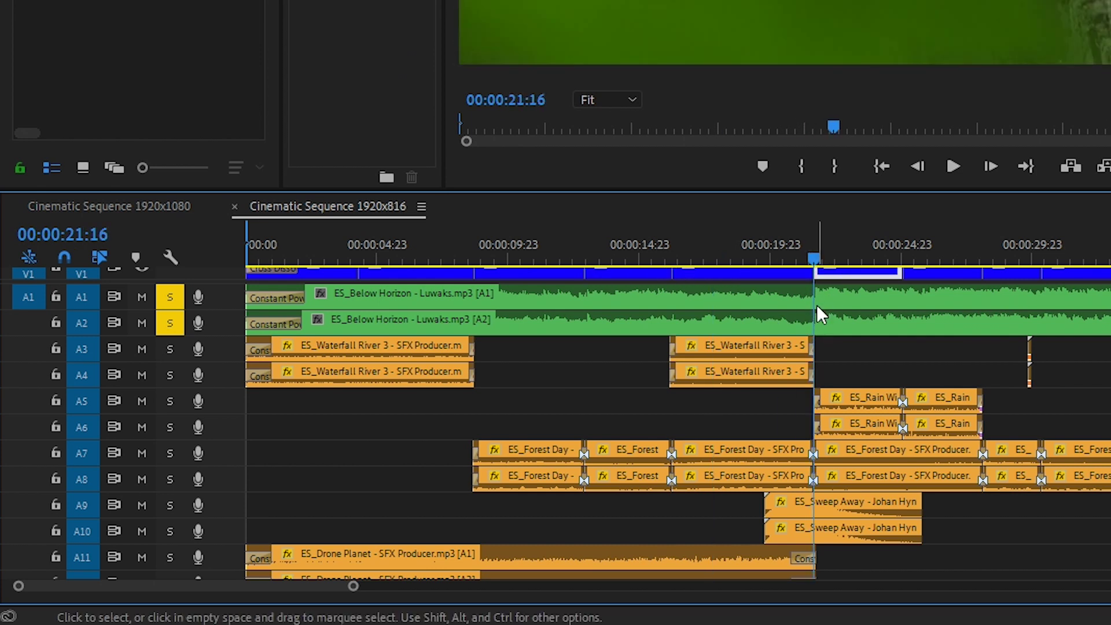
pyautogui.click(814, 511)
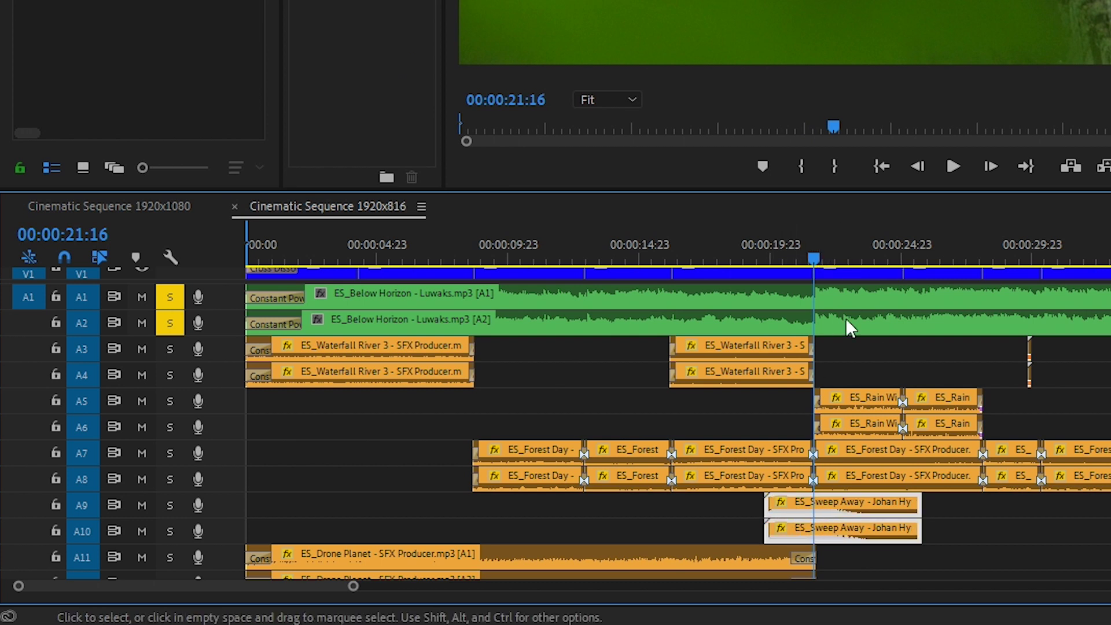
pyautogui.click(688, 242)
pyautogui.press('space')
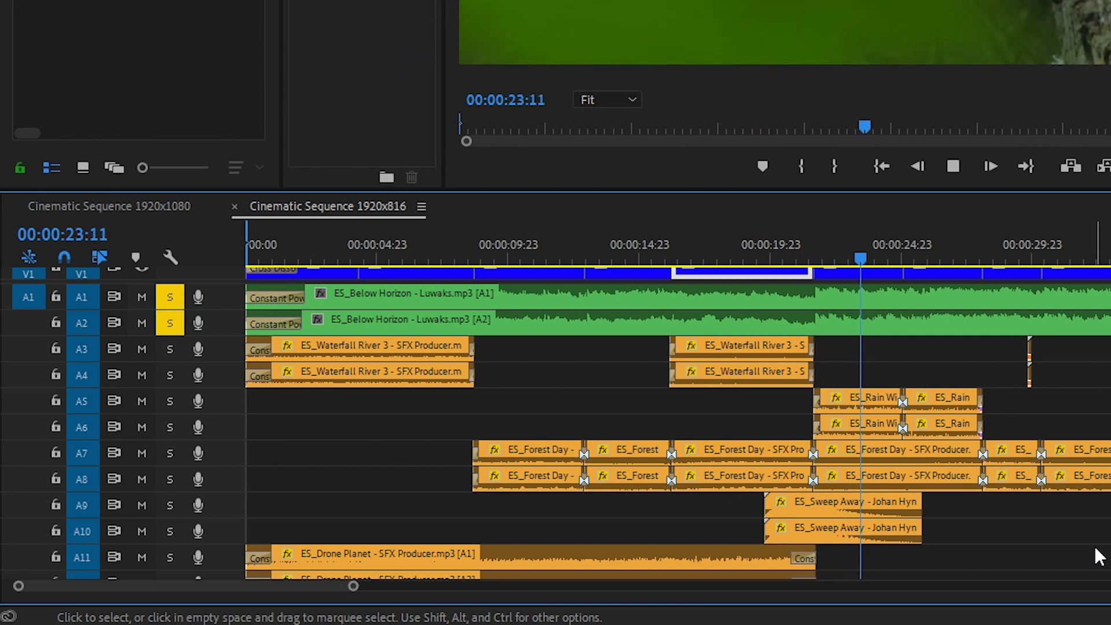
pyautogui.press('space')
pyautogui.click(169, 297)
pyautogui.click(170, 323)
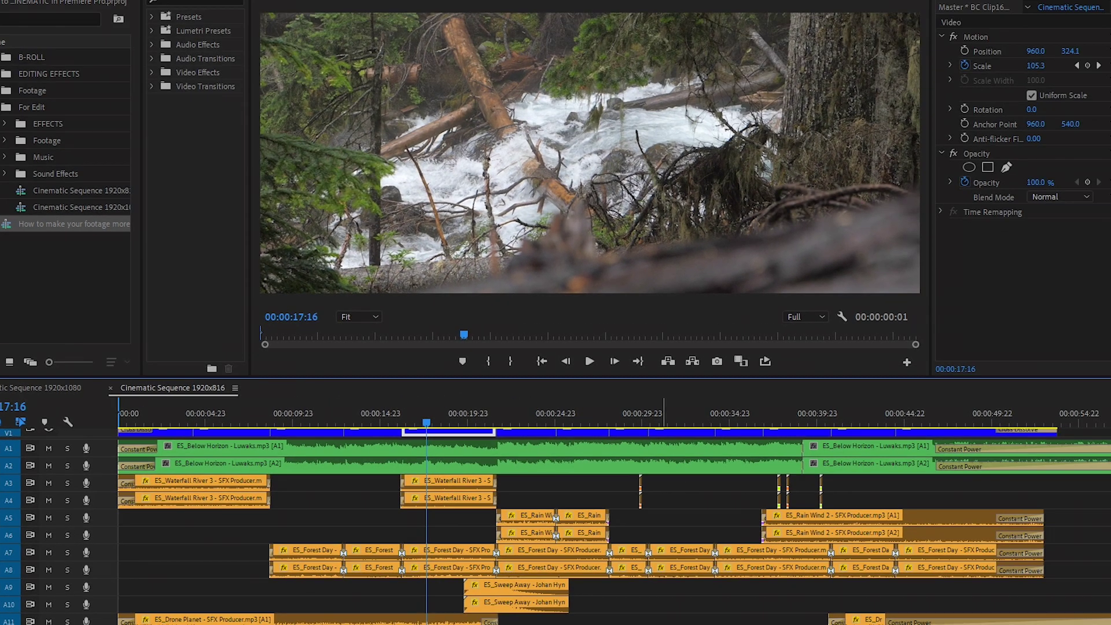
# Audition the Sweep Away effect soloed on A9 and A10 around 19 seconds.
pyautogui.press('space')
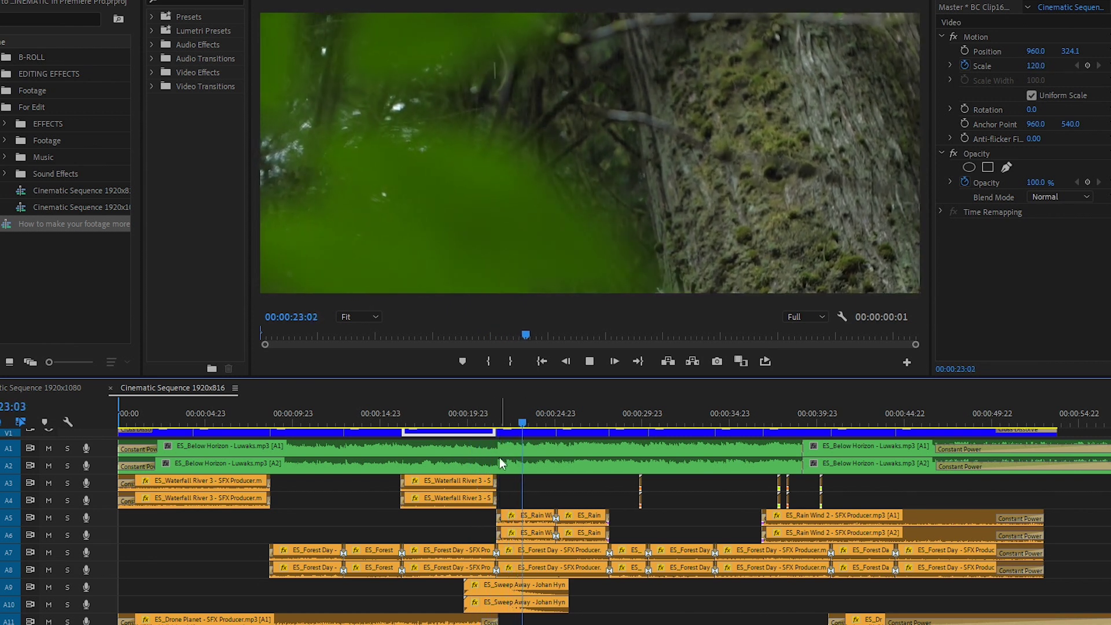
pyautogui.click(457, 417)
pyautogui.click(509, 586)
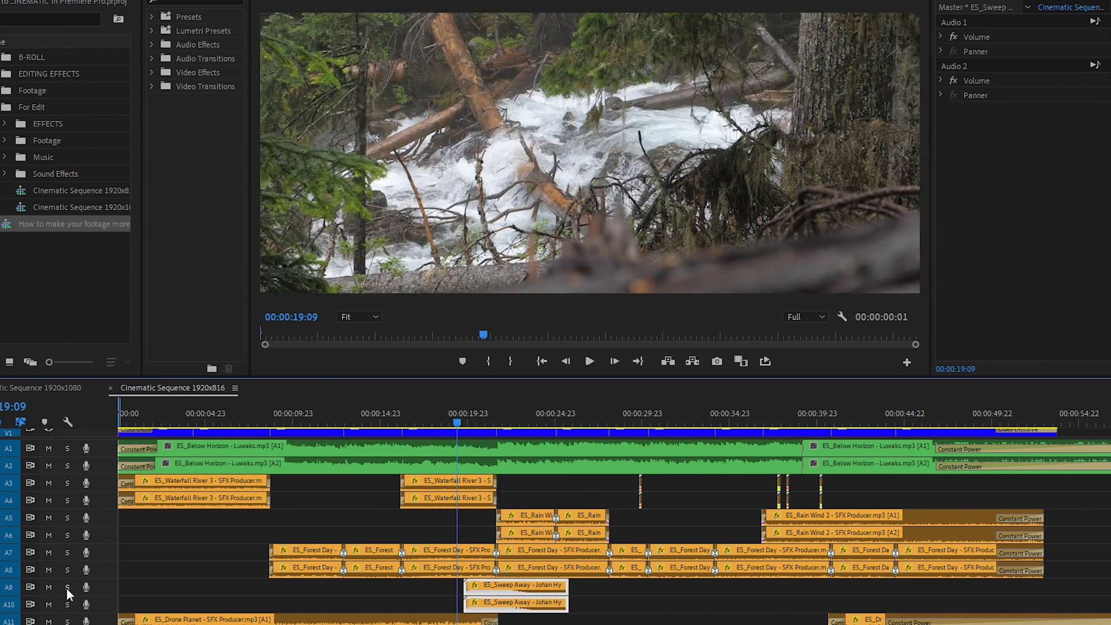
pyautogui.moveTo(67, 587); pyautogui.dragTo(67, 604)
pyautogui.press('space')
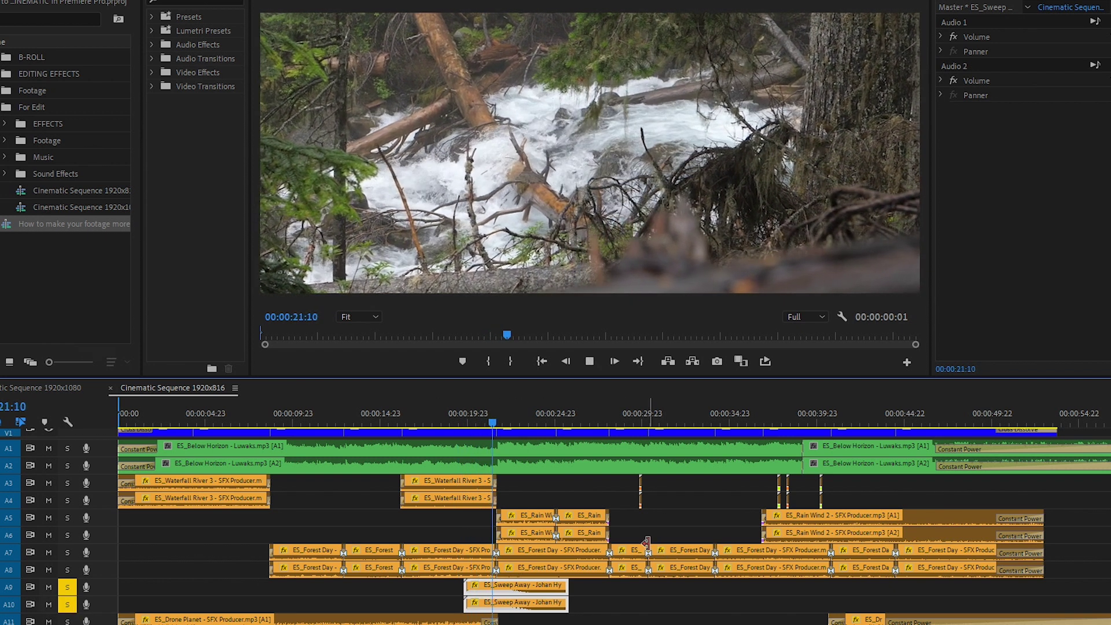
pyautogui.press('space')
pyautogui.moveTo(67, 587); pyautogui.dragTo(67, 604)
# Replay from 19:23, then scrub through the bird clip and reveal tracks V1–V5.
pyautogui.click(467, 413)
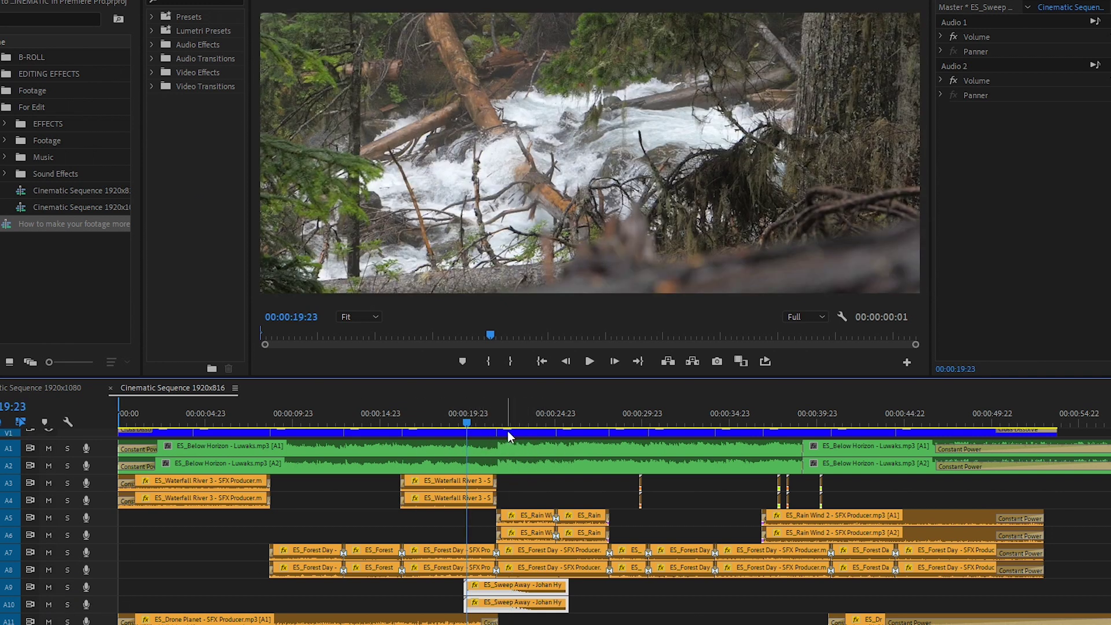
pyautogui.press('space')
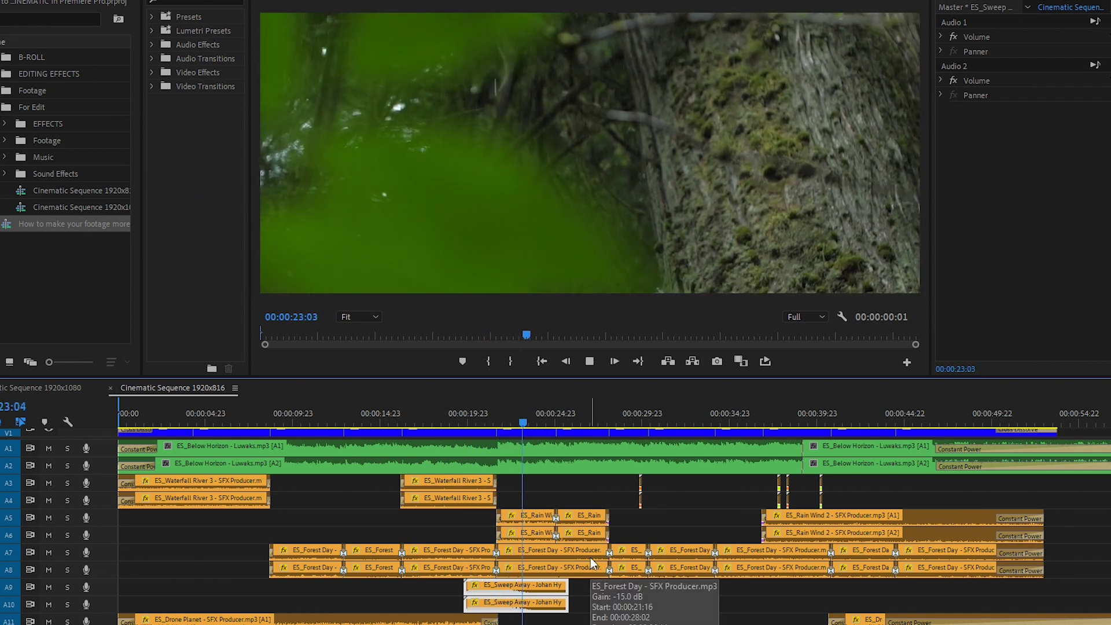
pyautogui.press('Up')
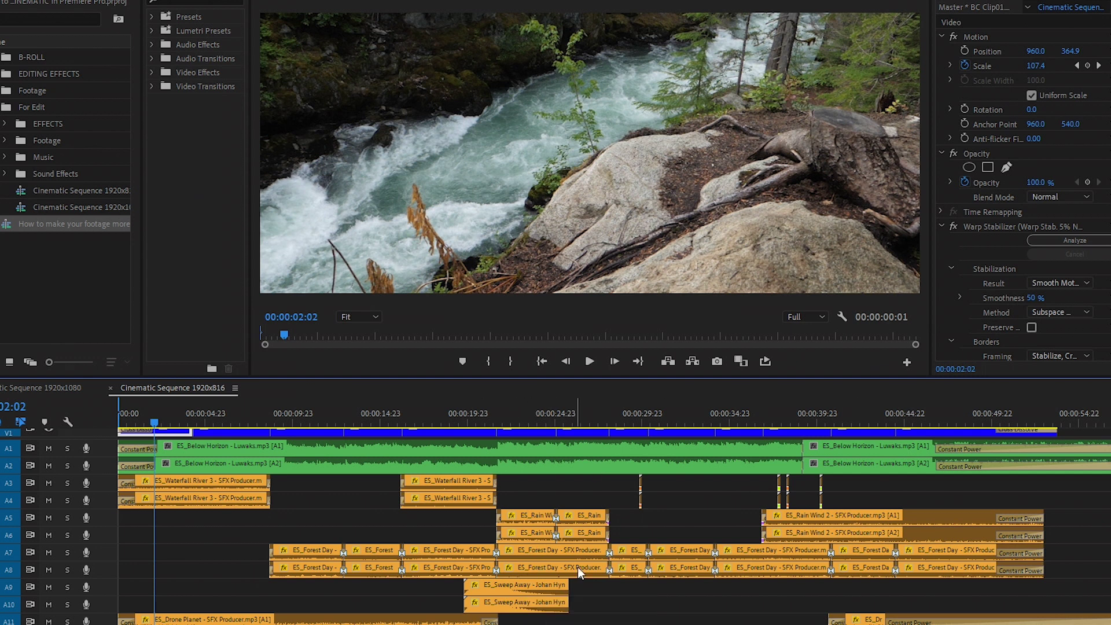
pyautogui.click(622, 418)
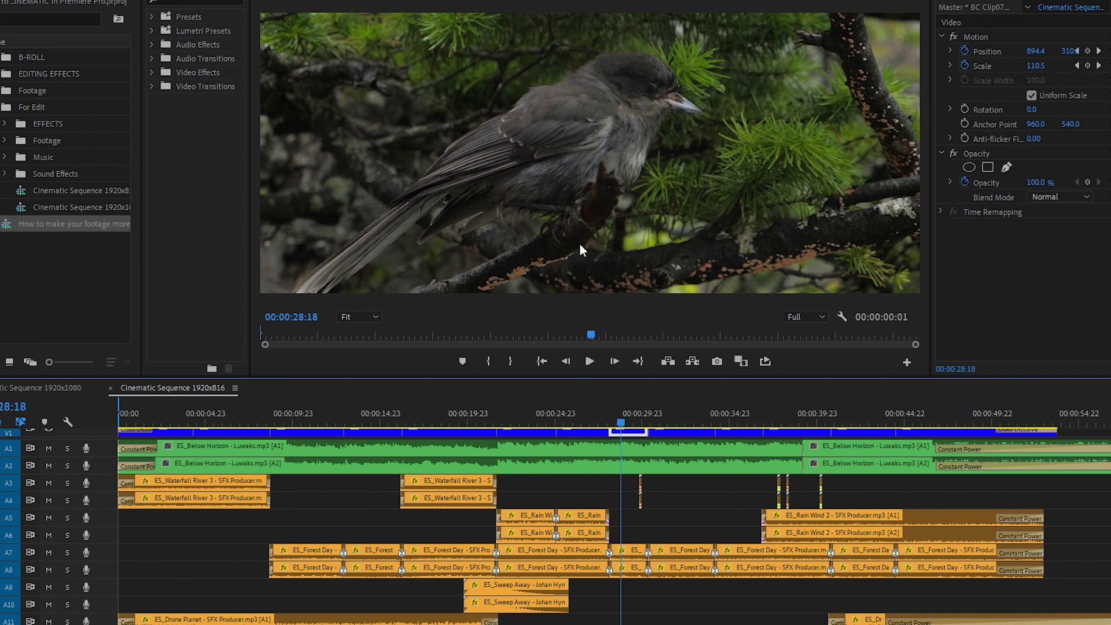
pyautogui.moveTo(628, 421); pyautogui.dragTo(631, 421)
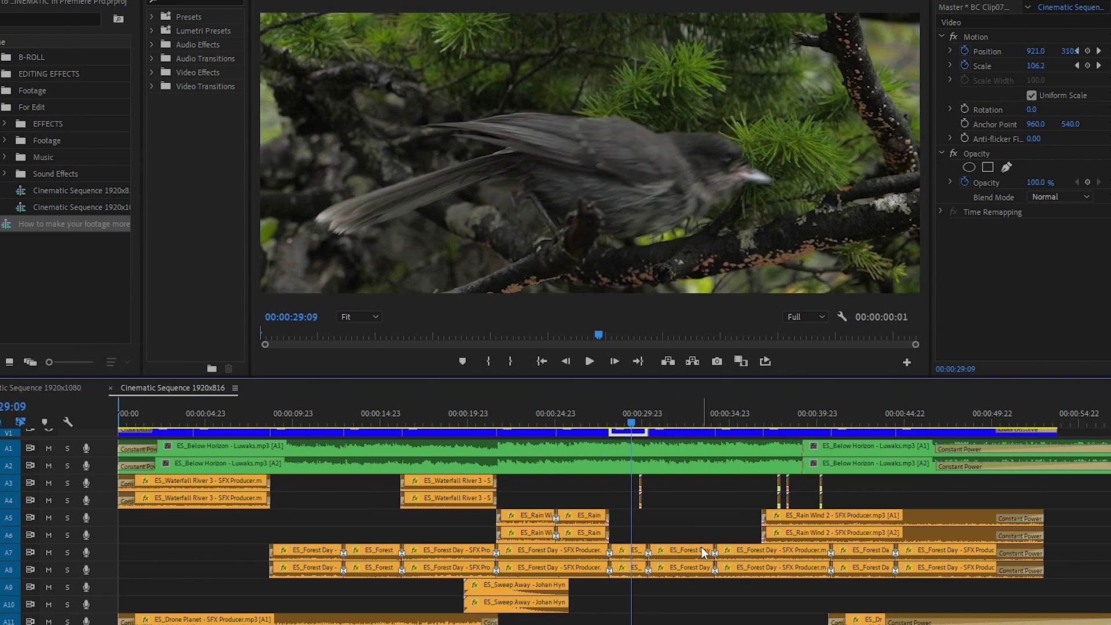
pyautogui.scroll(5, 695, 546)
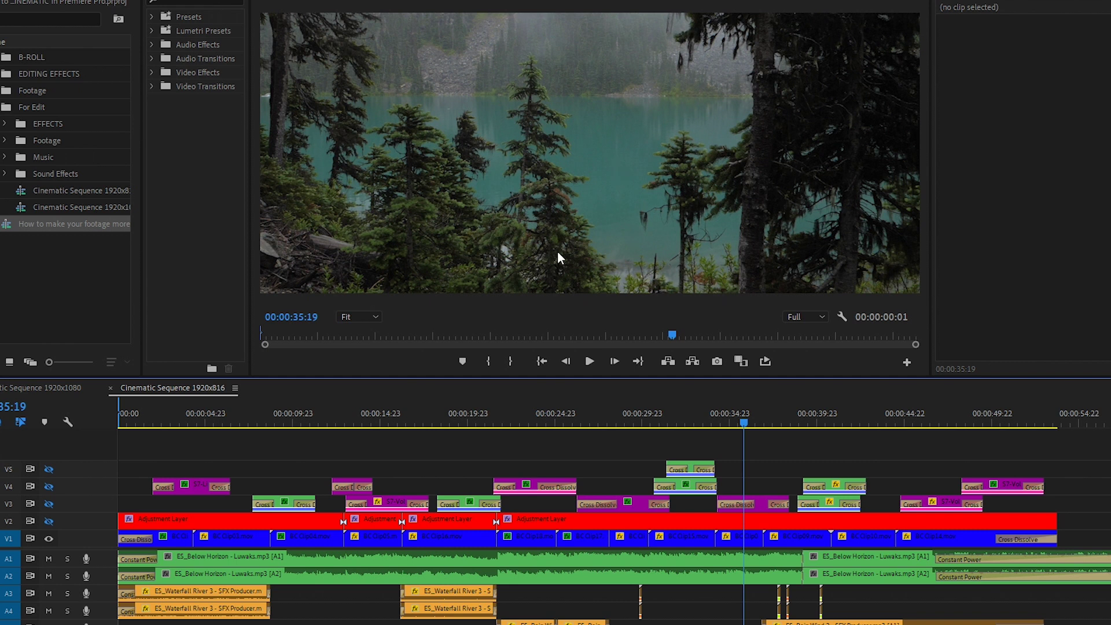
# Place the black-bars PNG on V4 of the 1920x1080 sequence, extended to the clips' end.
pyautogui.press('d')
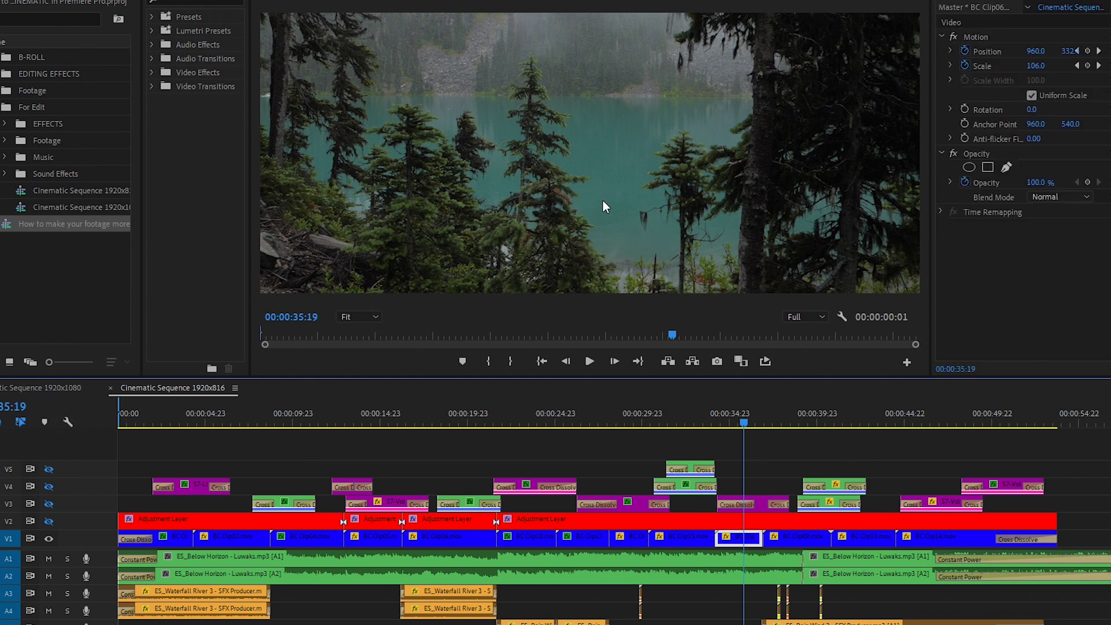
pyautogui.click(58, 388)
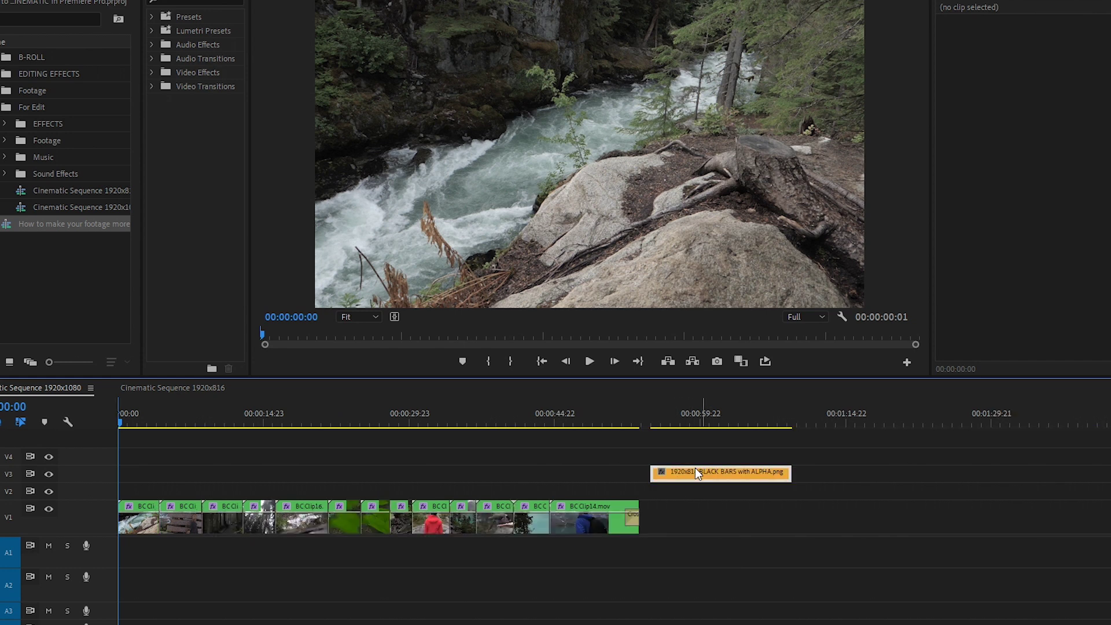
pyautogui.moveTo(707, 471); pyautogui.dragTo(176, 454)
pyautogui.moveTo(267, 454); pyautogui.dragTo(639, 455)
# Scrub the letterboxed footage to check it, then return to the 1920x816 sequence.
pyautogui.moveTo(173, 408); pyautogui.dragTo(189, 412)
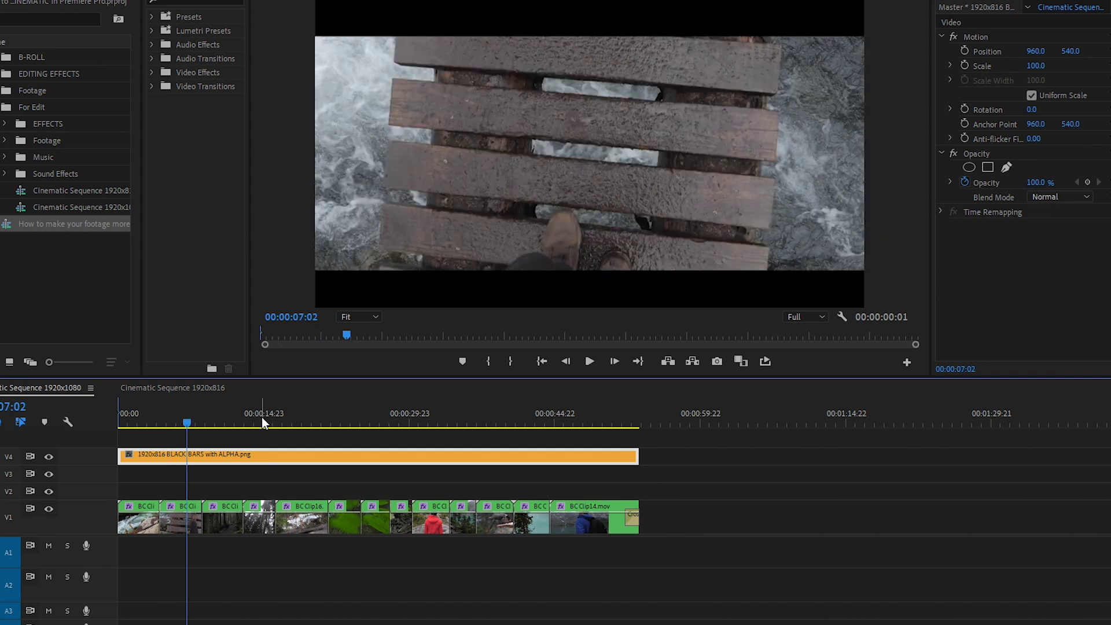
pyautogui.click(281, 418)
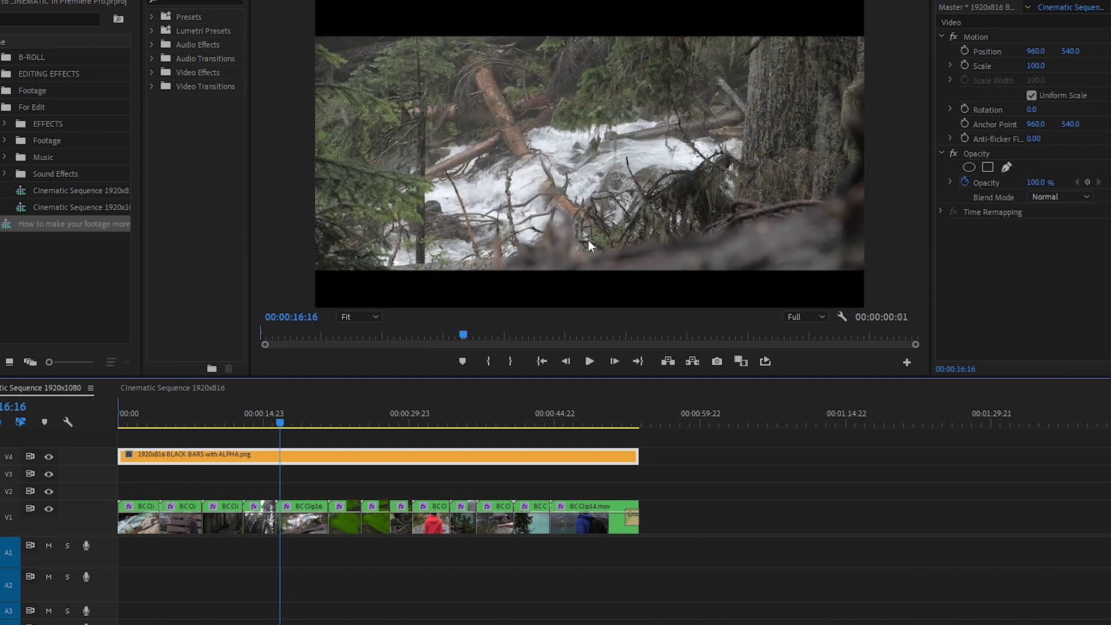
pyautogui.hotkey('ctrl', 'shift', 'a')
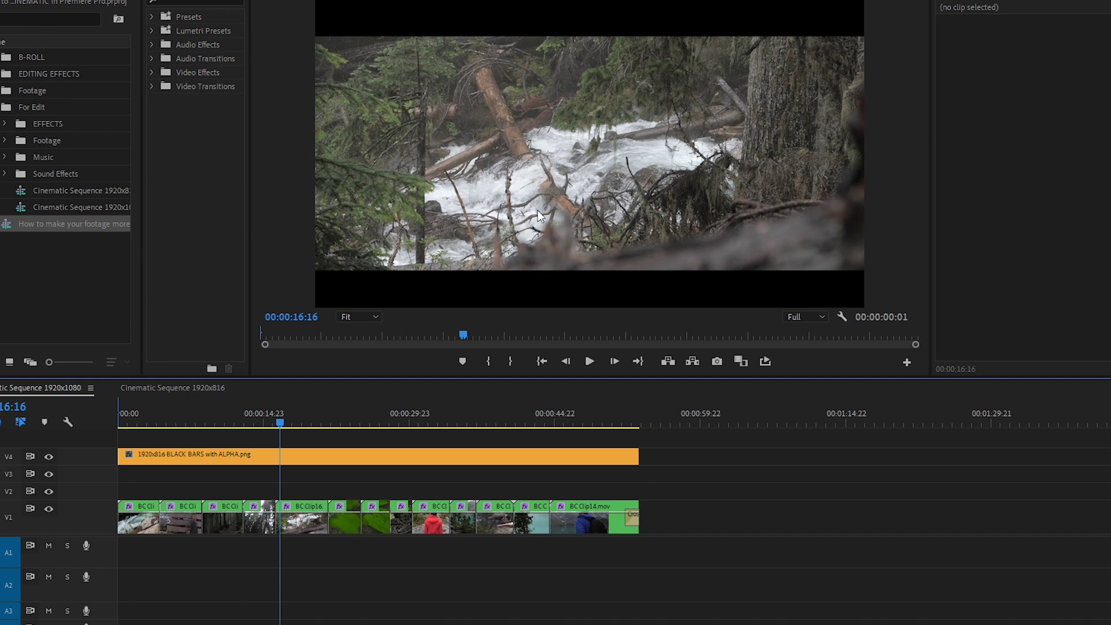
pyautogui.click(185, 387)
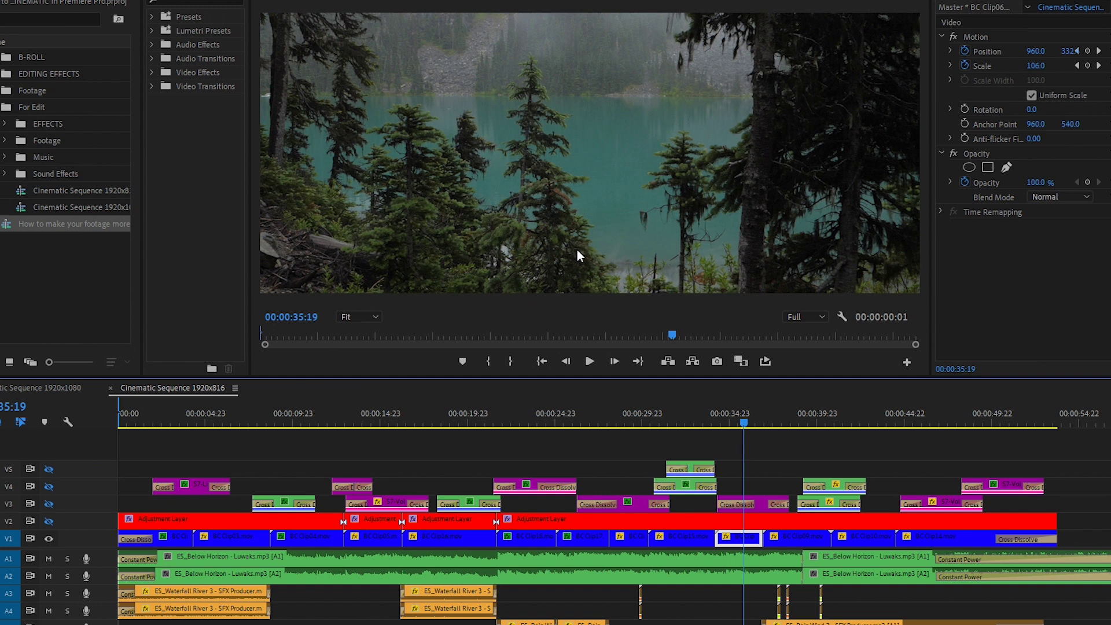
pyautogui.click(343, 417)
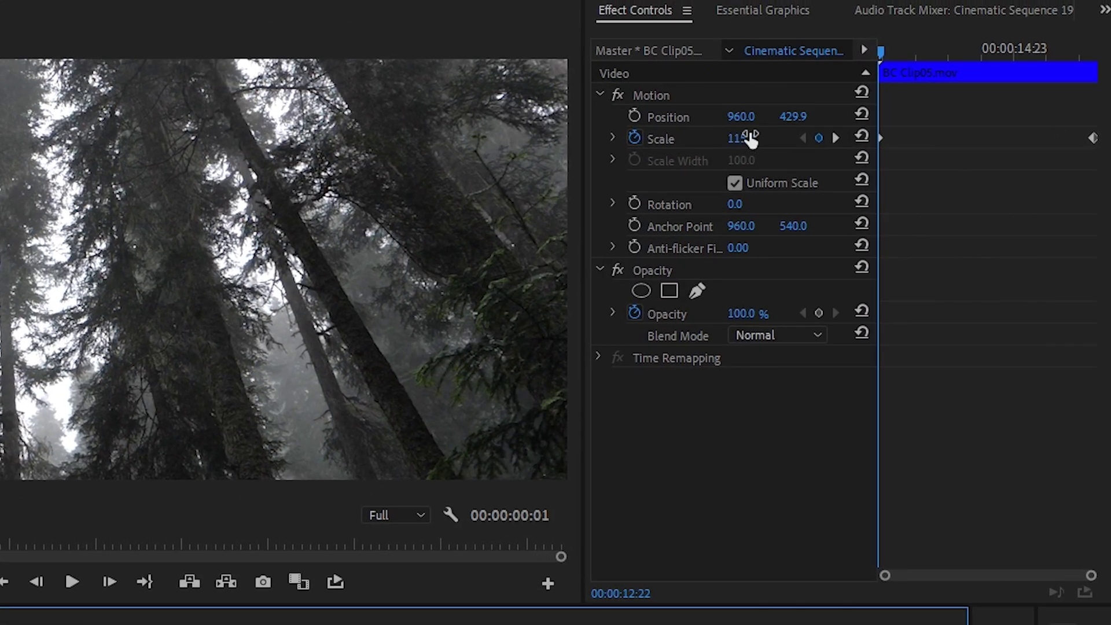
pyautogui.click(740, 139)
pyautogui.press('Return')
pyautogui.press('Down')
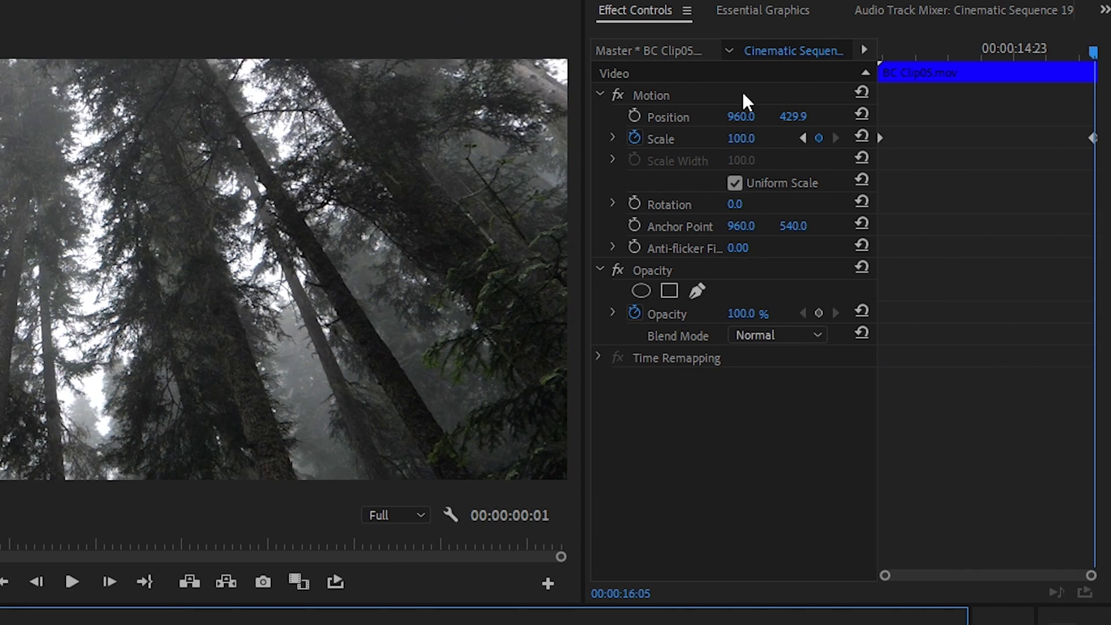
pyautogui.press('Up')
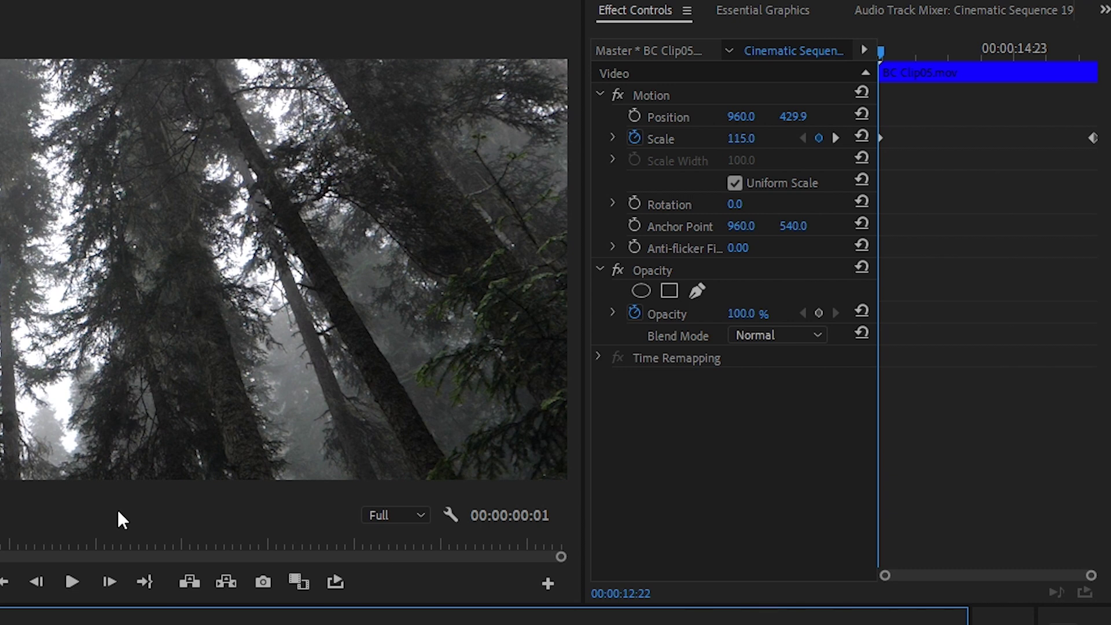
pyautogui.press('space')
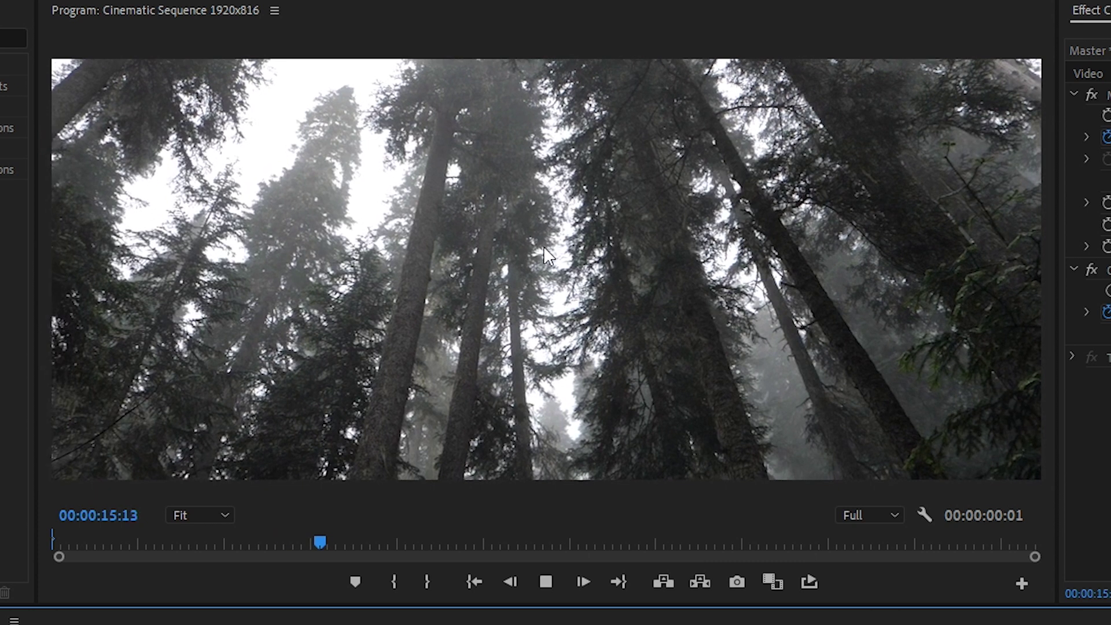
pyautogui.press('space')
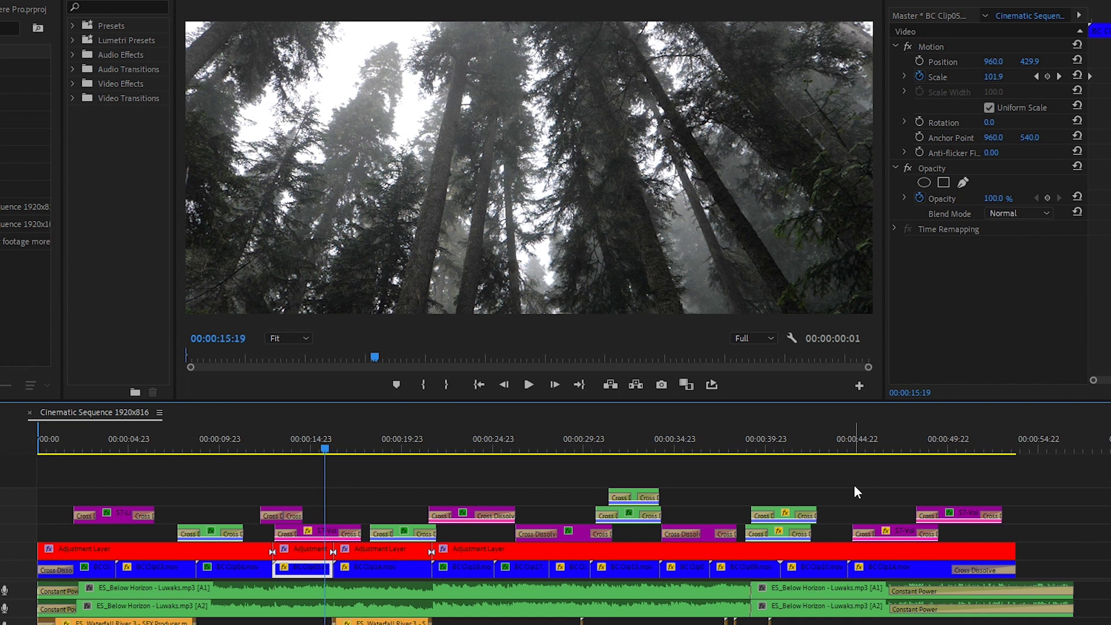
pyautogui.click(693, 445)
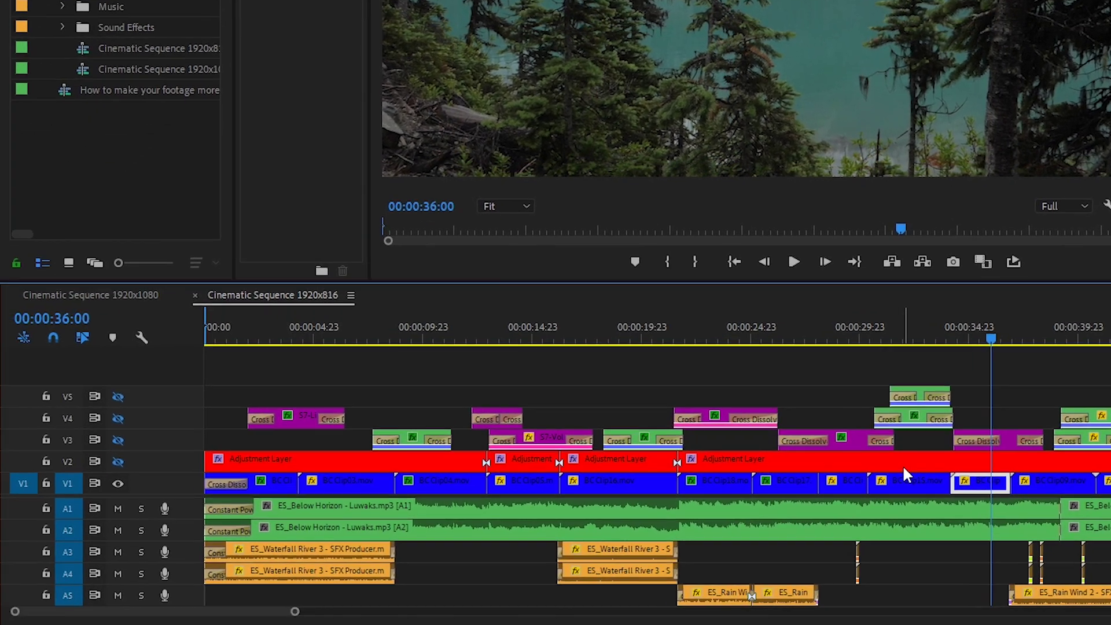
# Select the V2 Adjustment Layer and show its Lumetri Creative look, 10AW_1_brightday_bluesky at 80.
pyautogui.click(904, 467)
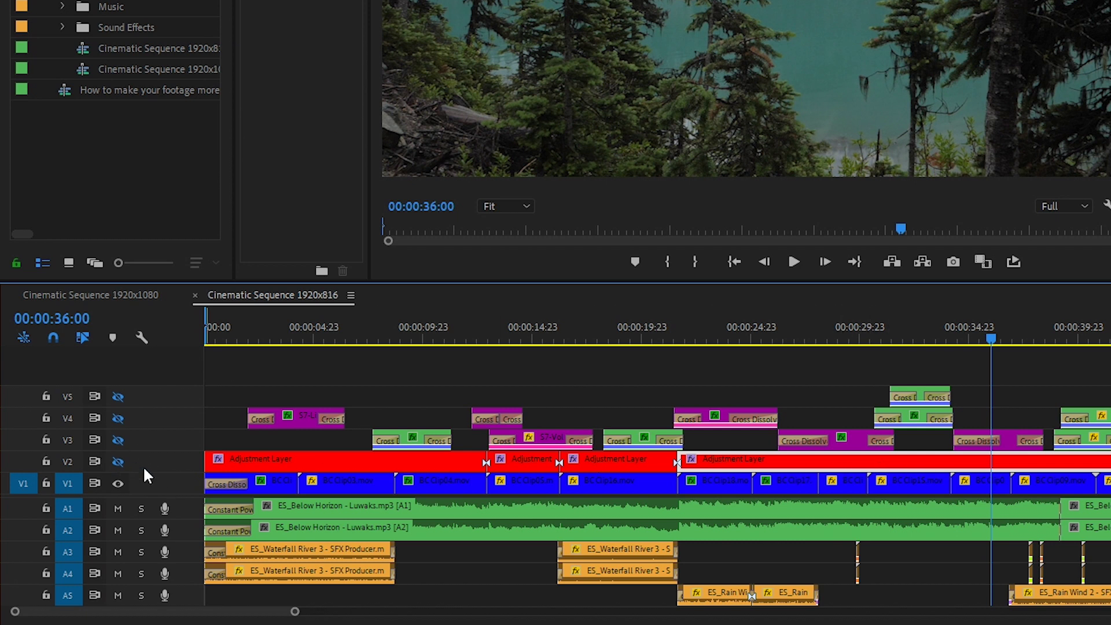
pyautogui.hotkey('alt', 'w')
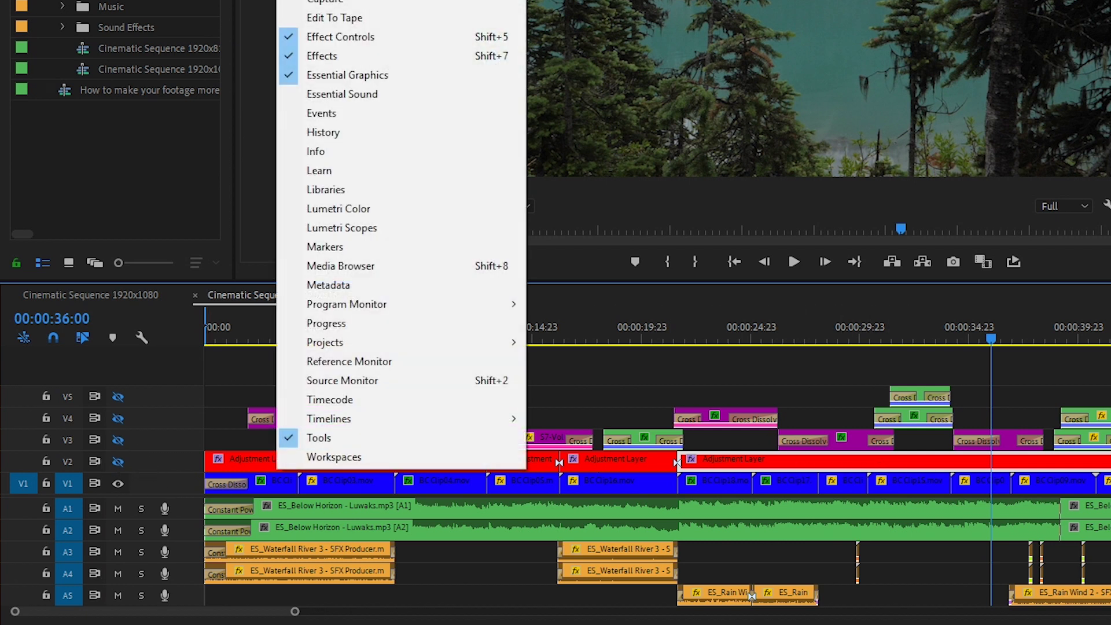
pyautogui.click(378, 204)
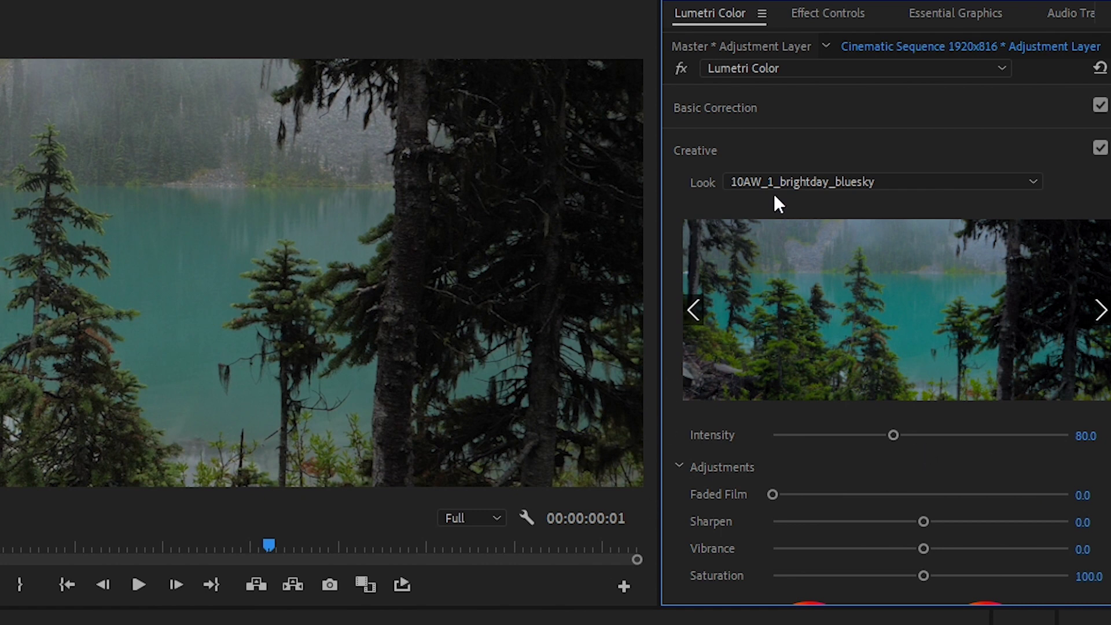
pyautogui.scroll(-1, 818, 178)
pyautogui.scroll(-2, 740, 293)
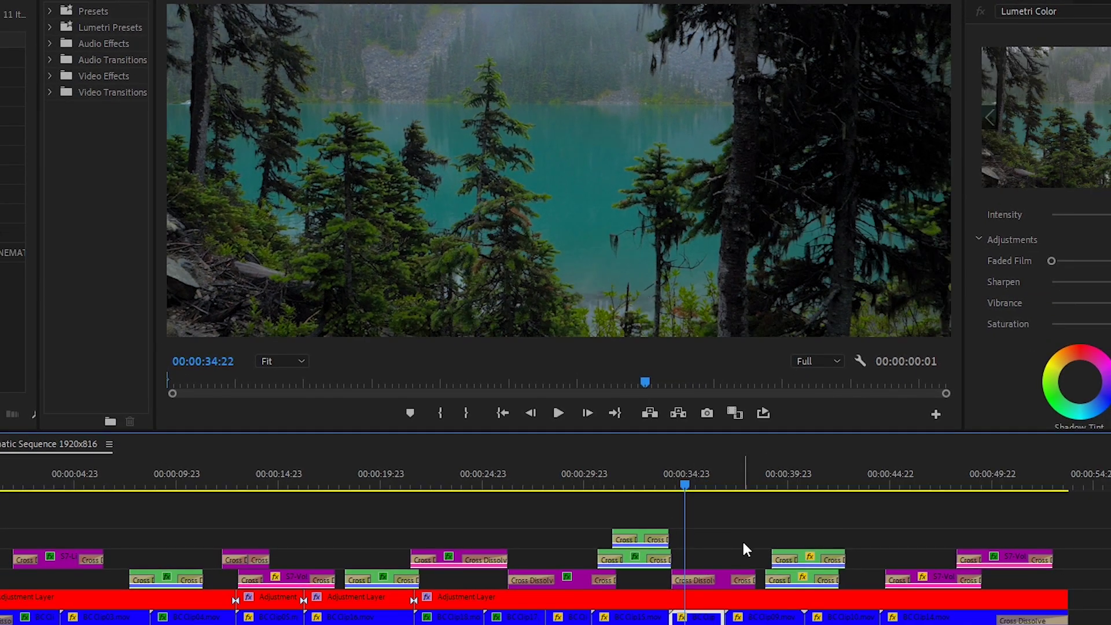
# Turn on track V4's output so the light-leak overlays appear over the footage.
pyautogui.click(259, 482)
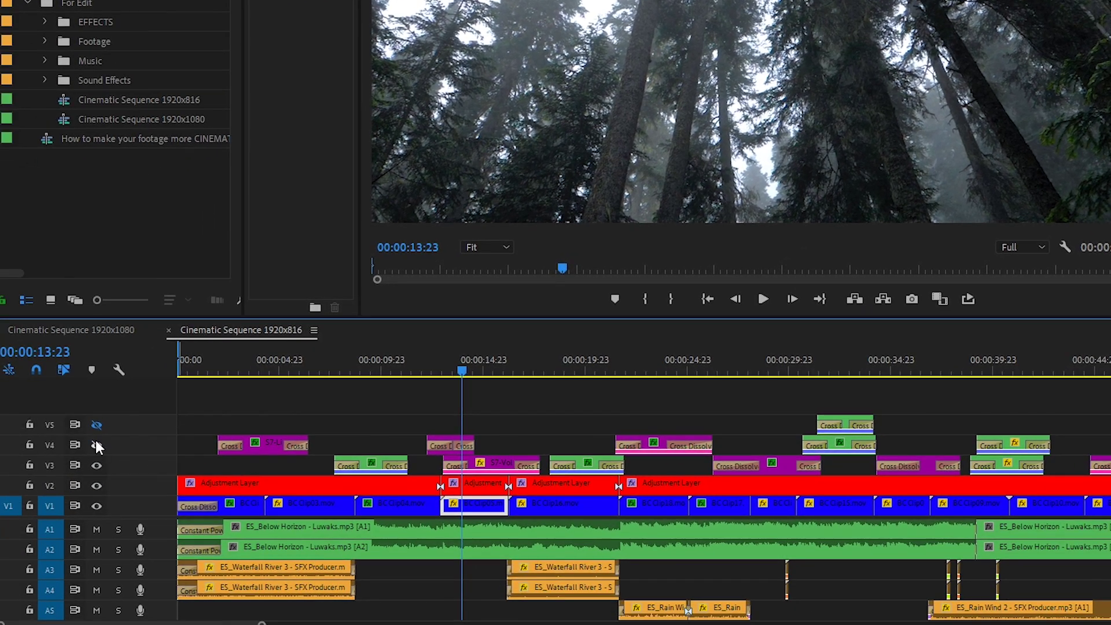
pyautogui.click(96, 444)
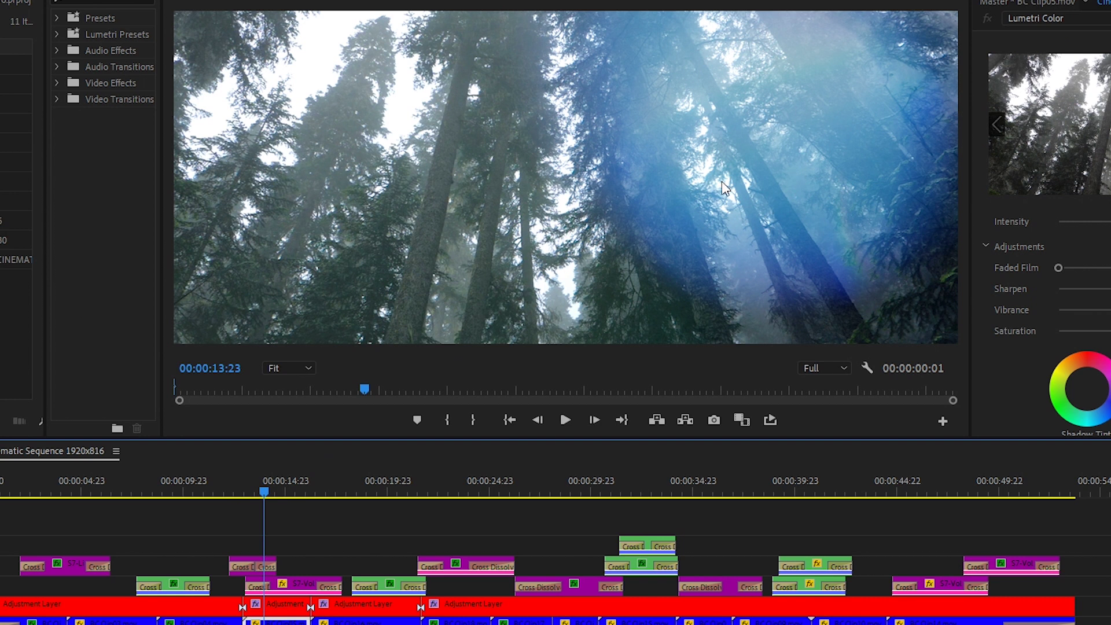
pyautogui.click(161, 491)
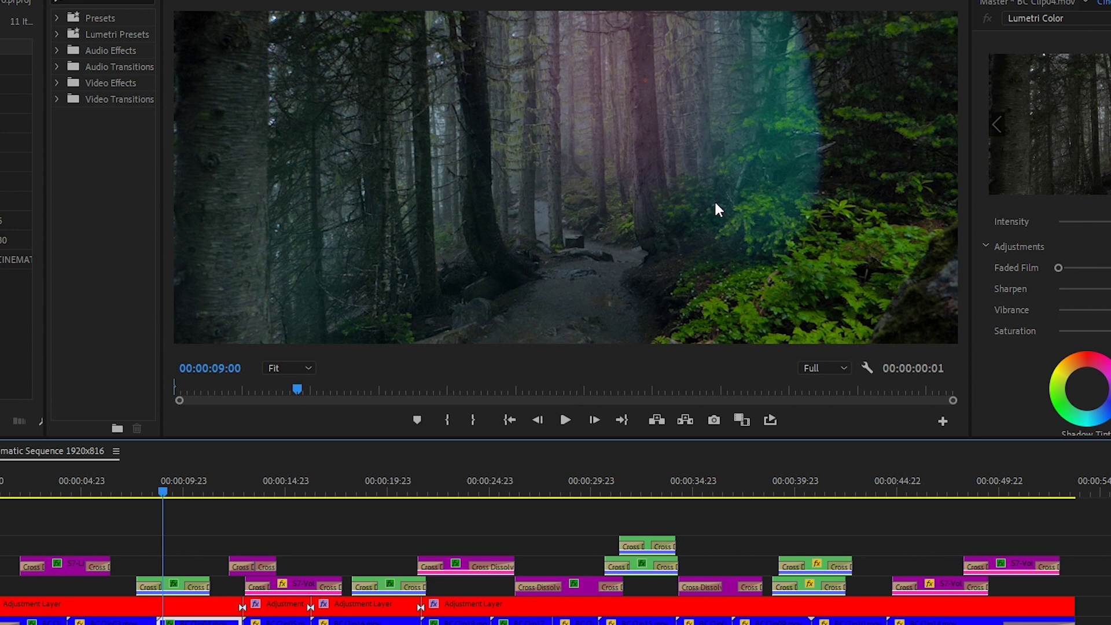
# Play through the light leaks from 00:00:07:13 and show the S7 leak's Effect Controls.
pyautogui.press('space')
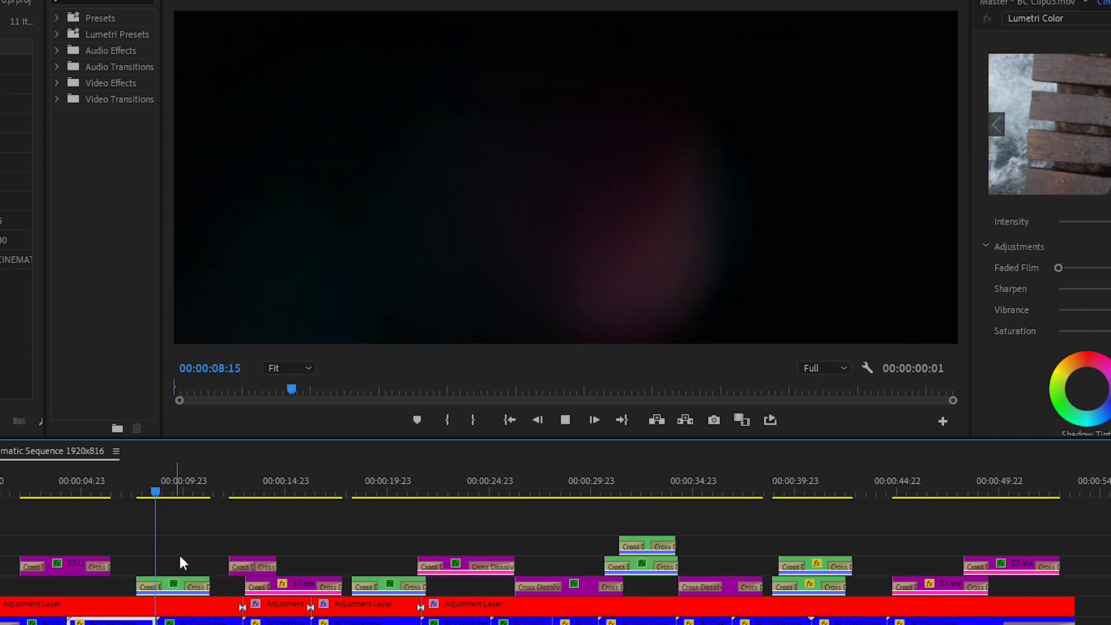
pyautogui.click(232, 491)
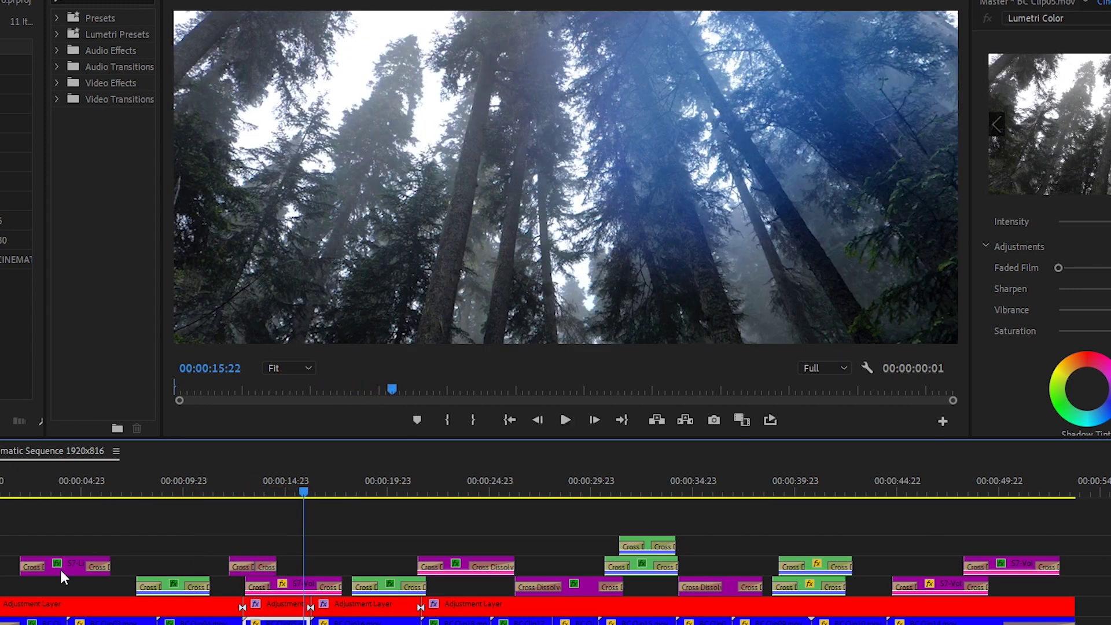
pyautogui.click(134, 491)
pyautogui.press('space')
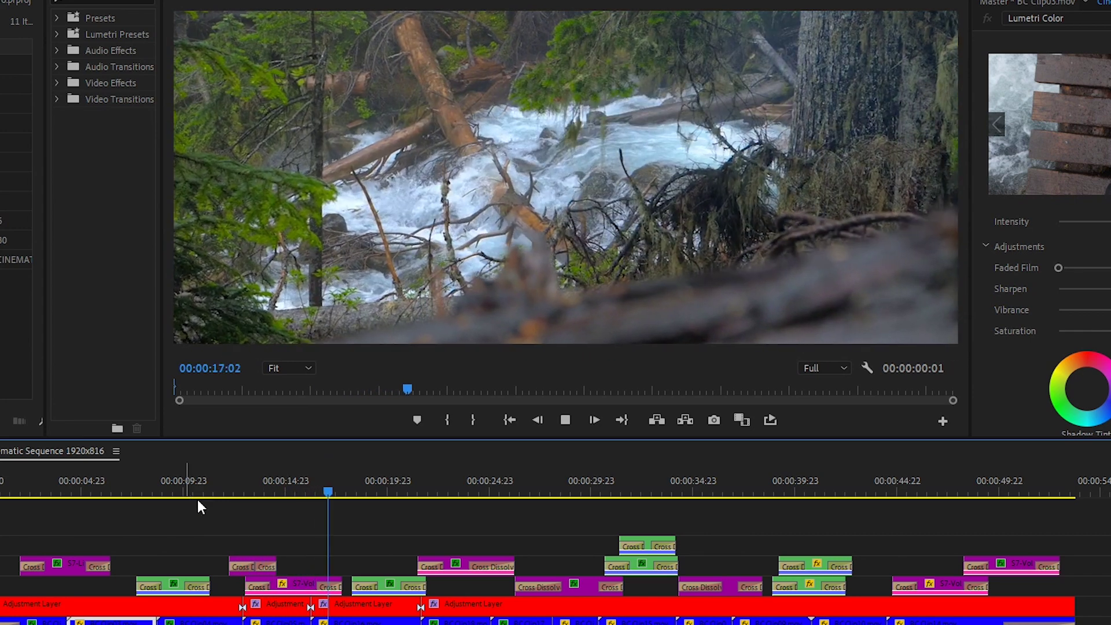
pyautogui.press('space')
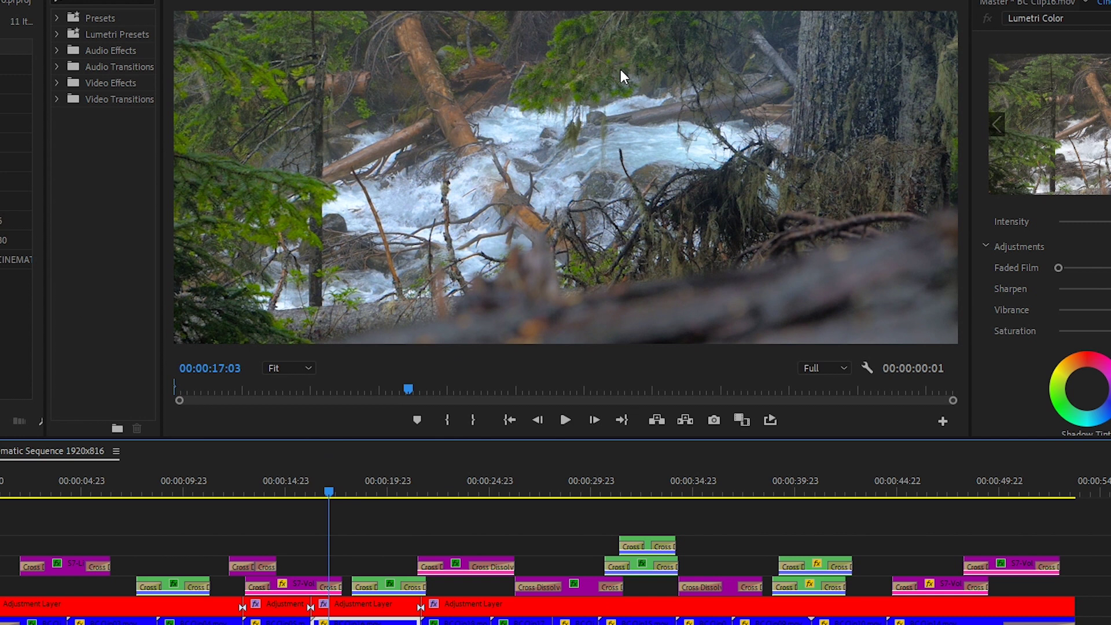
pyautogui.hotkey('shift', '5')
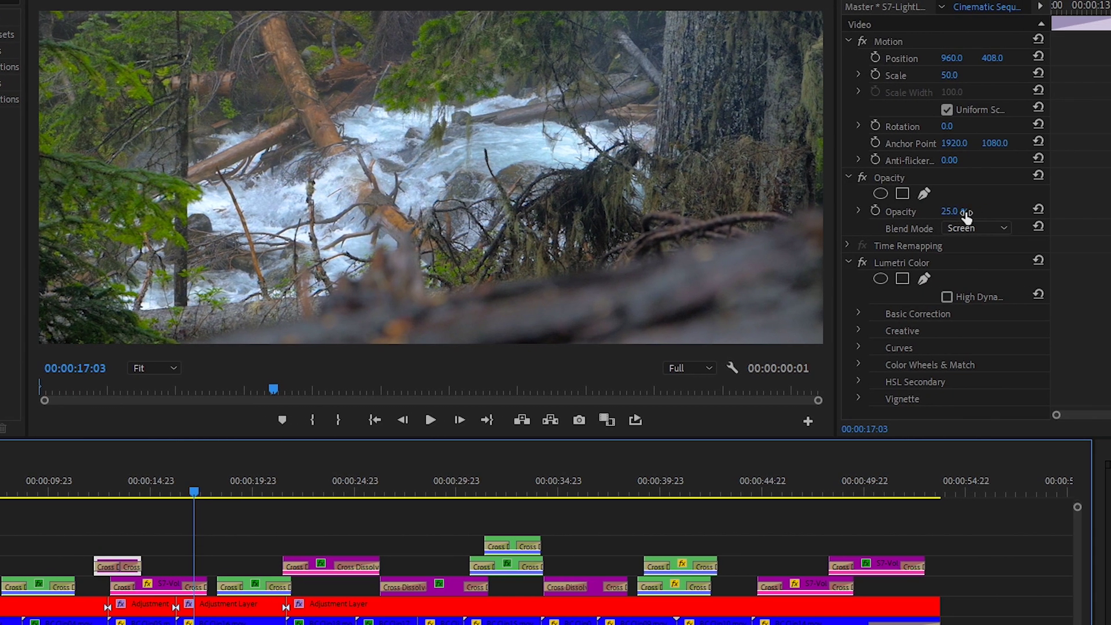